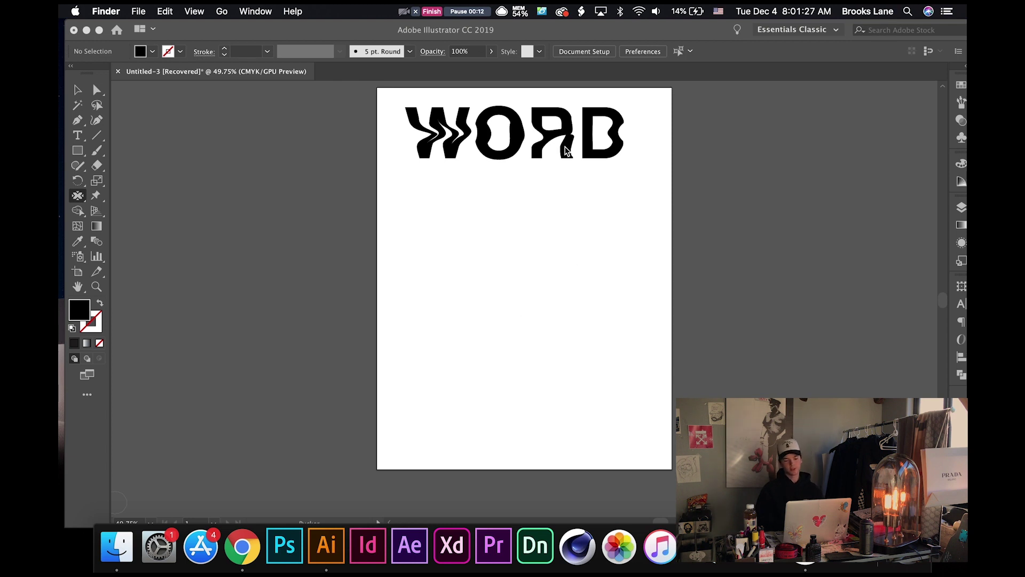
click(77, 200)
click(77, 200)
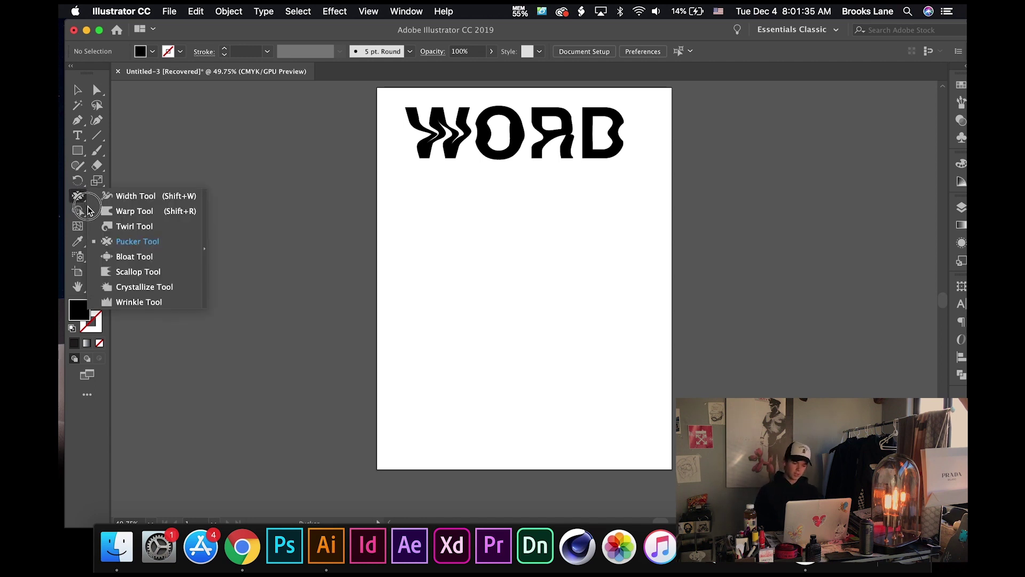
click(77, 199)
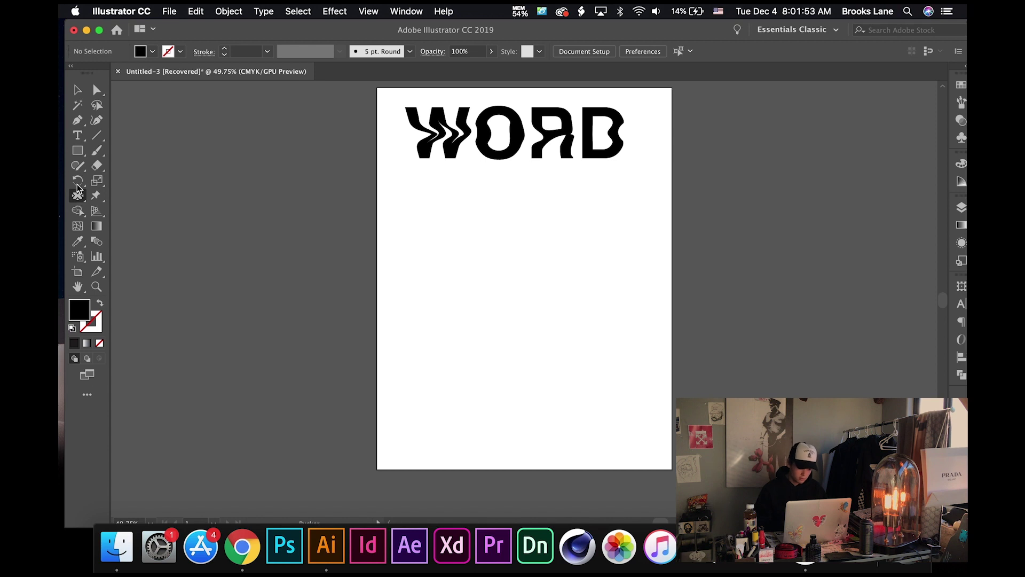
Add the text WORDS below the distorted WORD lettering and enlarge it to about 135 pt, nearly spanning the page width.
click(78, 136)
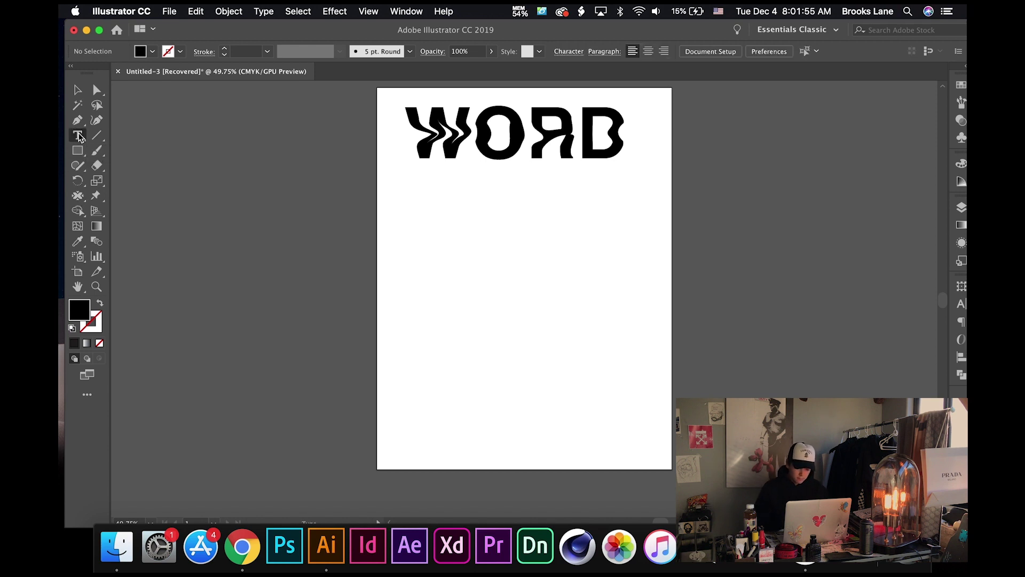
click(431, 257)
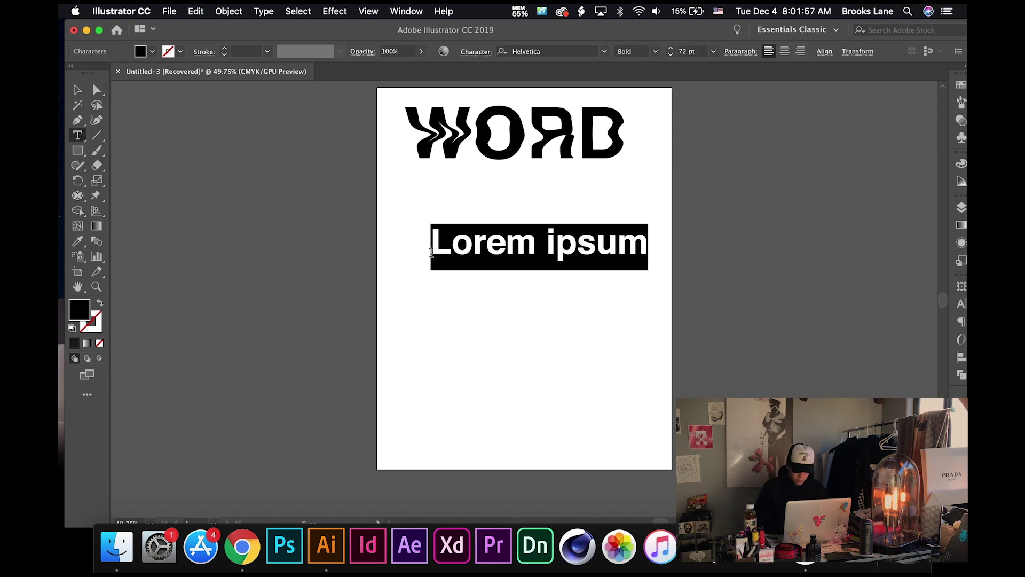
text(WORDS)
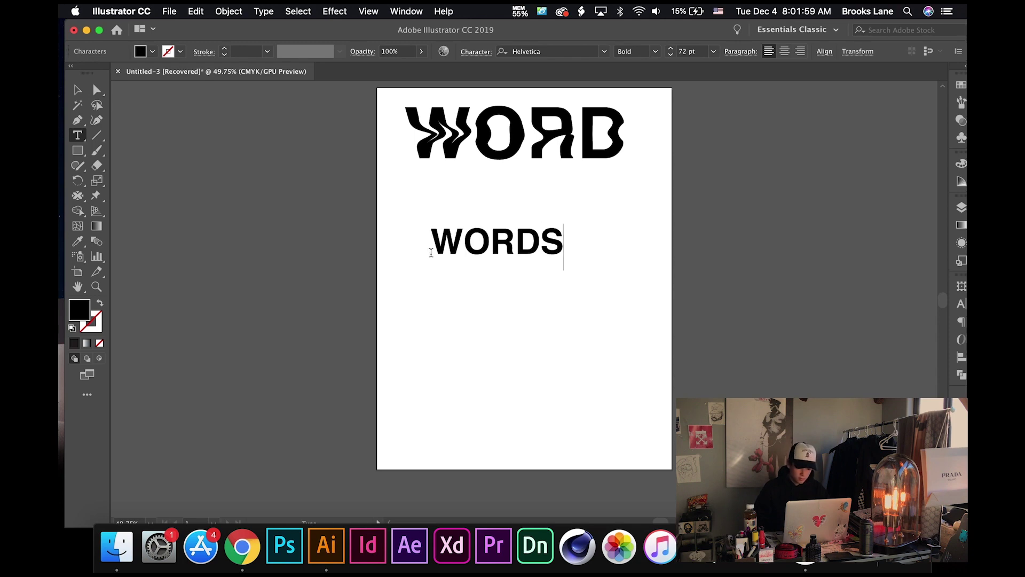
click(73, 93)
drag(565, 272, 682, 311)
drag(618, 272, 586, 270)
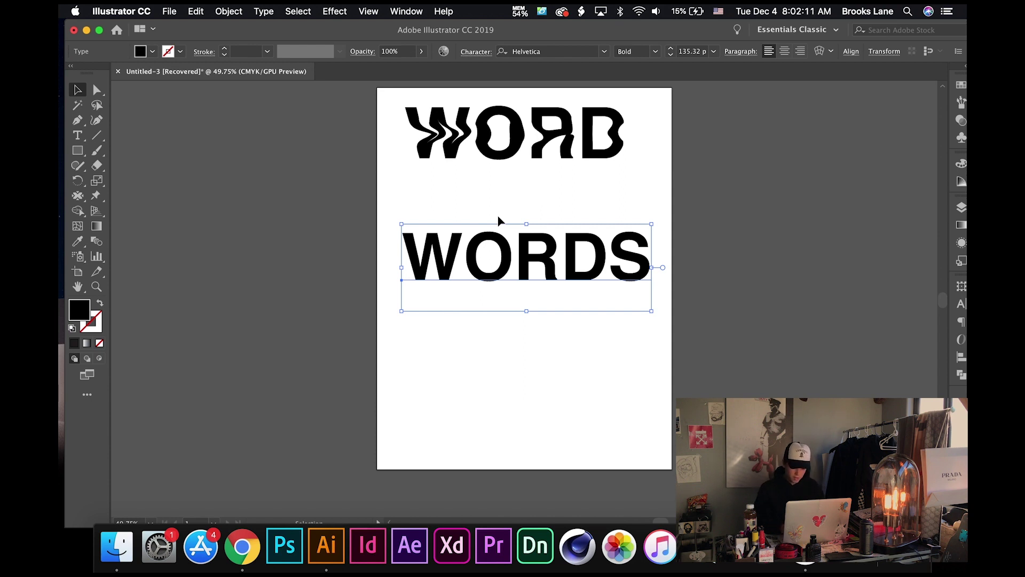
Convert the WORDS text to outlines.
key(super+shift+o)
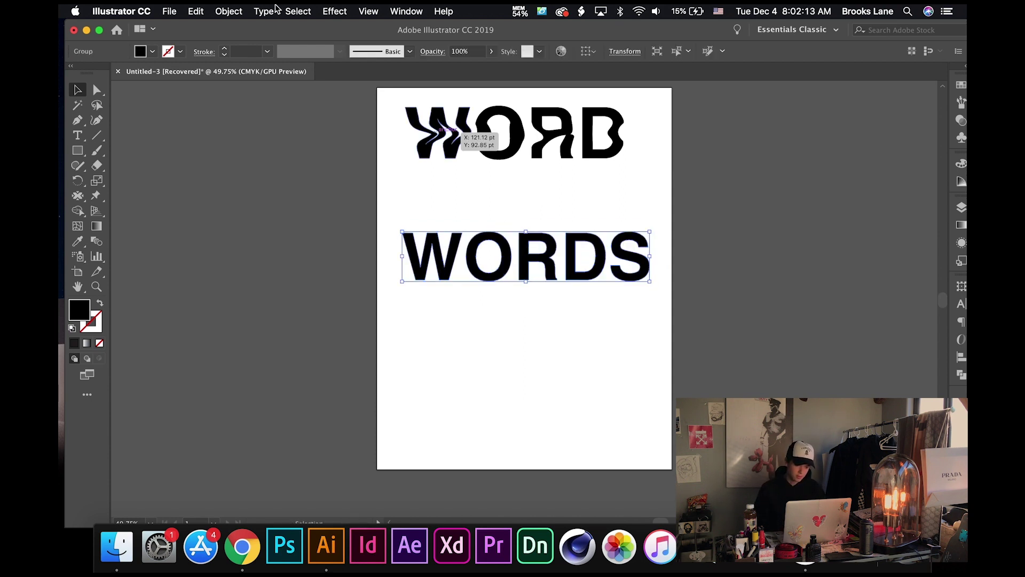
click(273, 8)
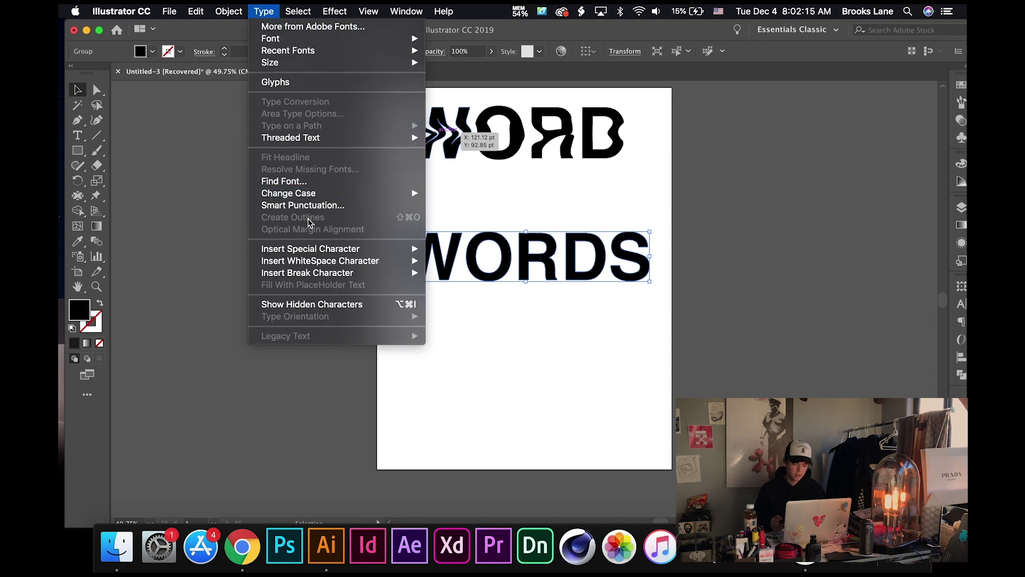
click(273, 8)
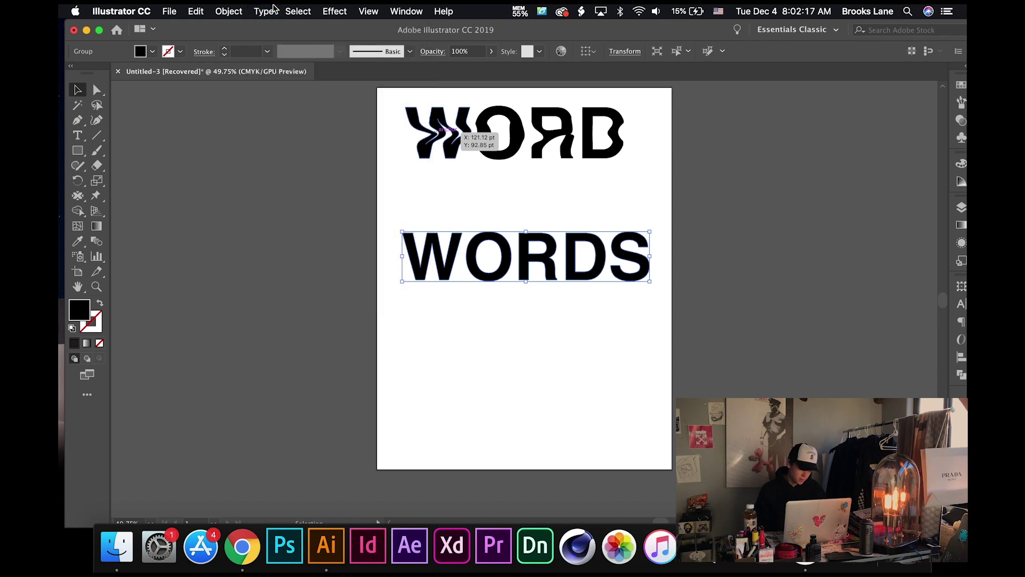
Set the Warp tool's brush height to 50 pt, intensity to 50% and detail to 3.
drag(77, 195, 127, 211)
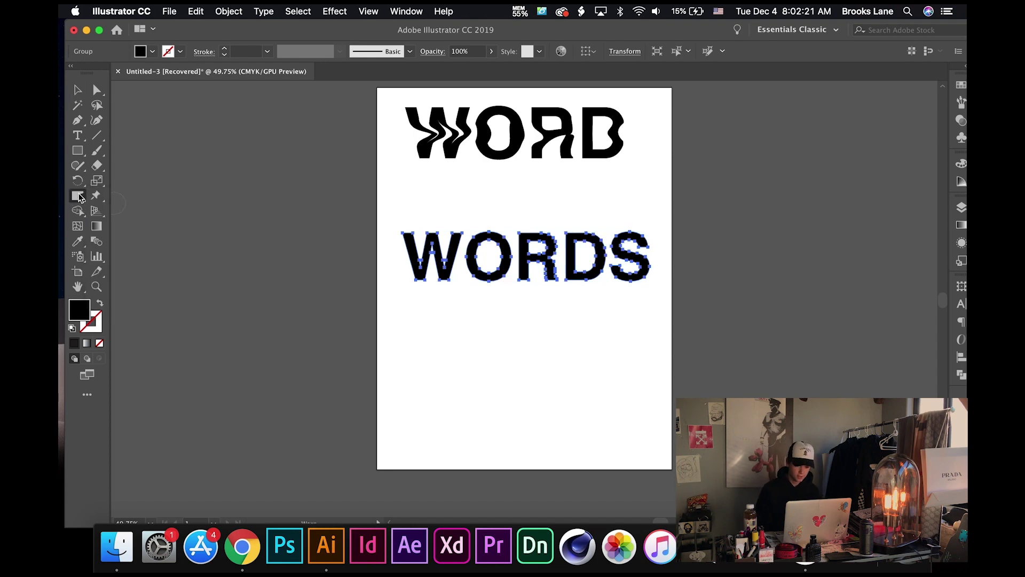
double_click(79, 198)
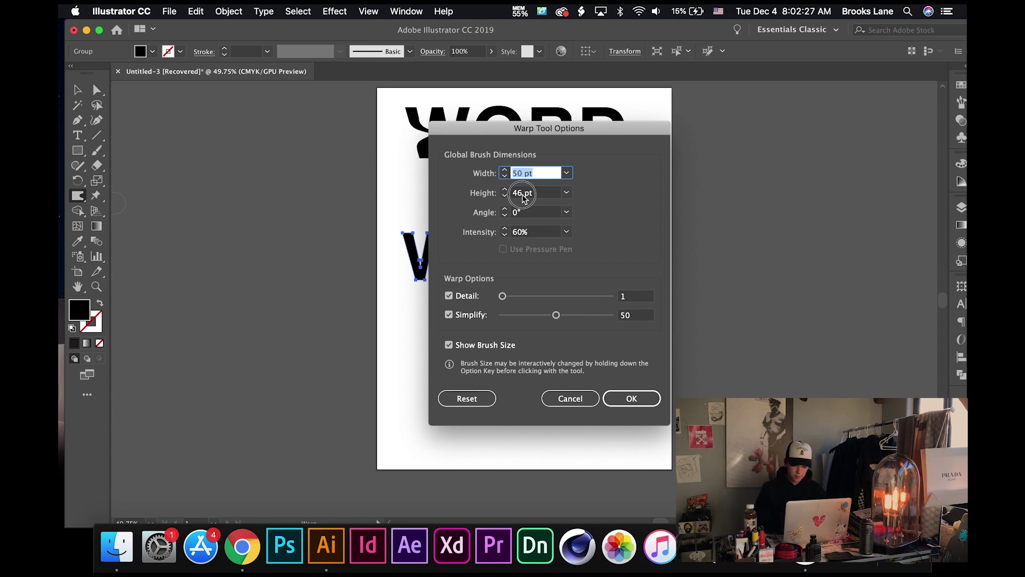
key(Tab)
text(50)
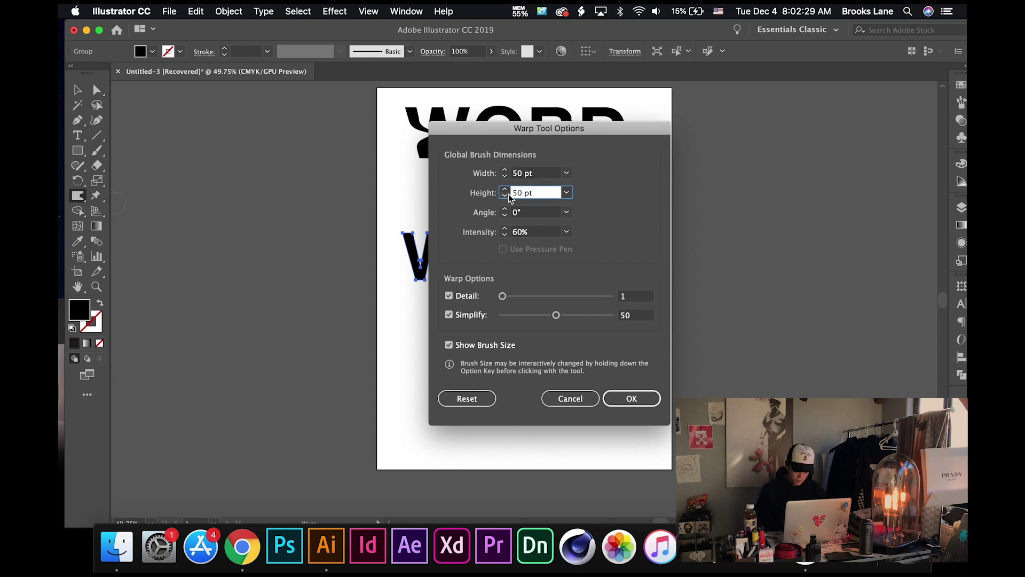
click(566, 231)
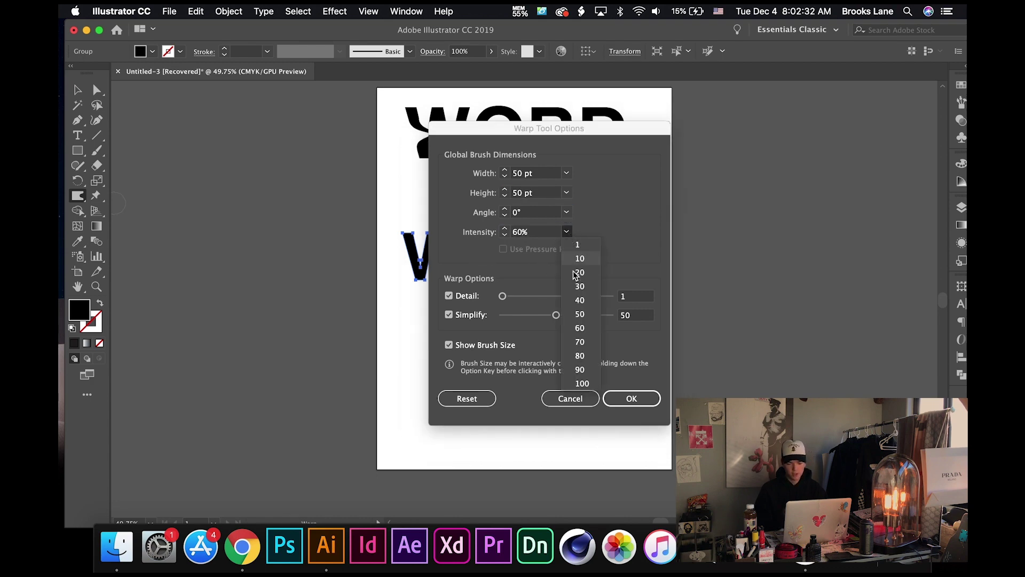
click(581, 320)
mouse_move(525, 297)
mouse_down()
mouse_move(513, 297)
mouse_move(529, 297)
mouse_up()
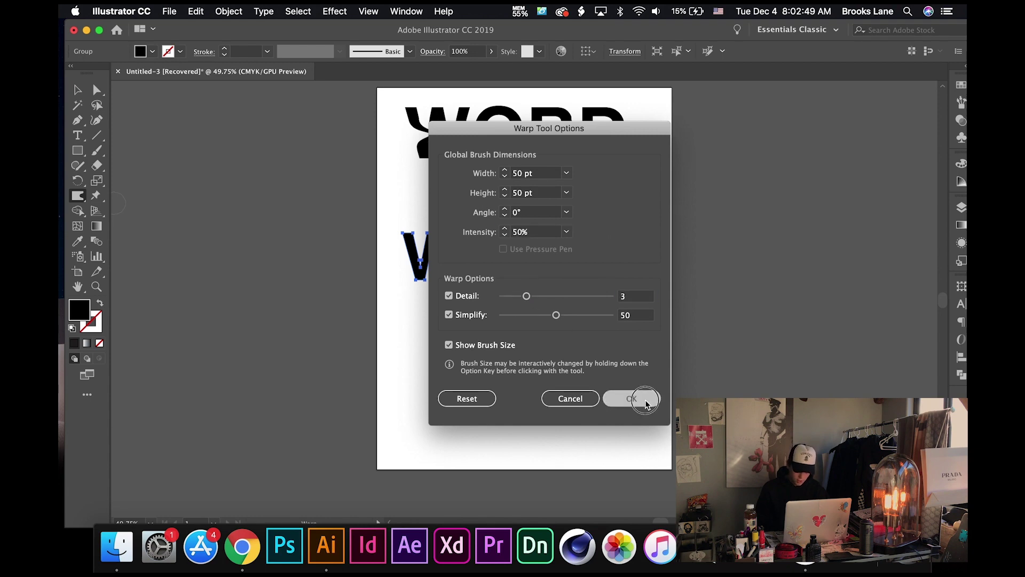
click(632, 398)
Try one warp stroke across the middle of the WORDS lettering and another along its top edge, undoing each.
drag(397, 257, 654, 258)
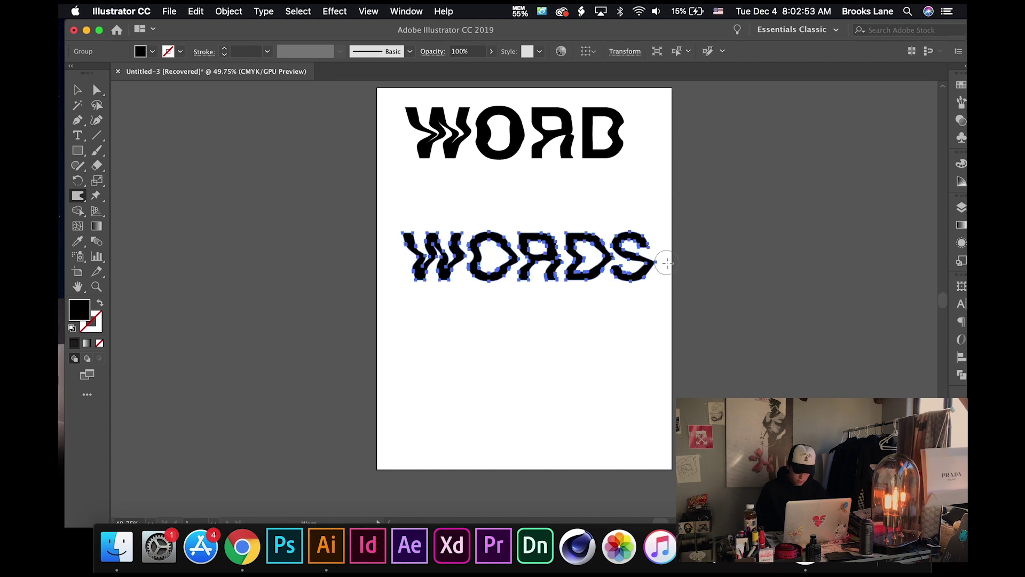
key(super+z)
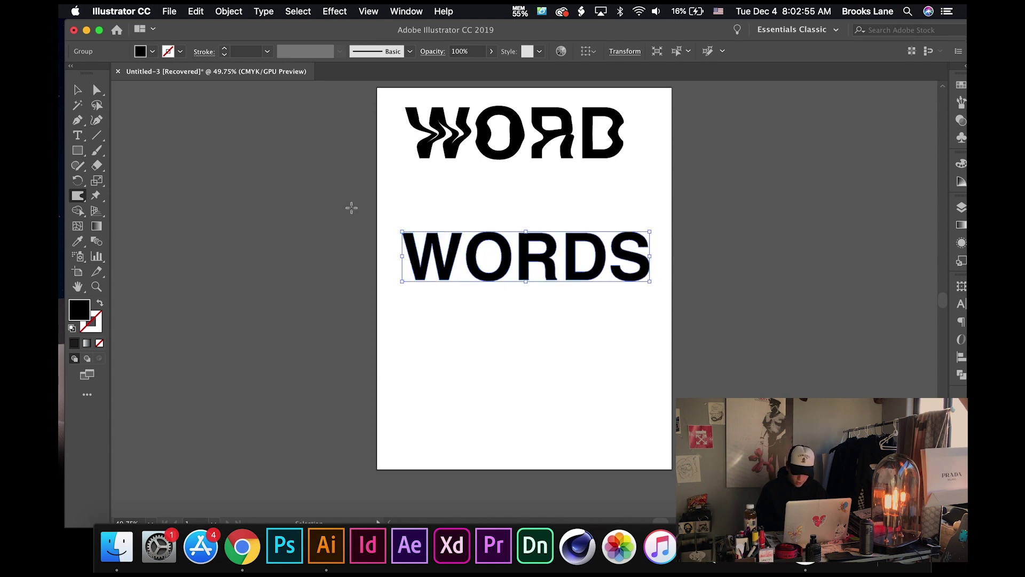
drag(401, 233, 688, 227)
click(78, 89)
click(180, 158)
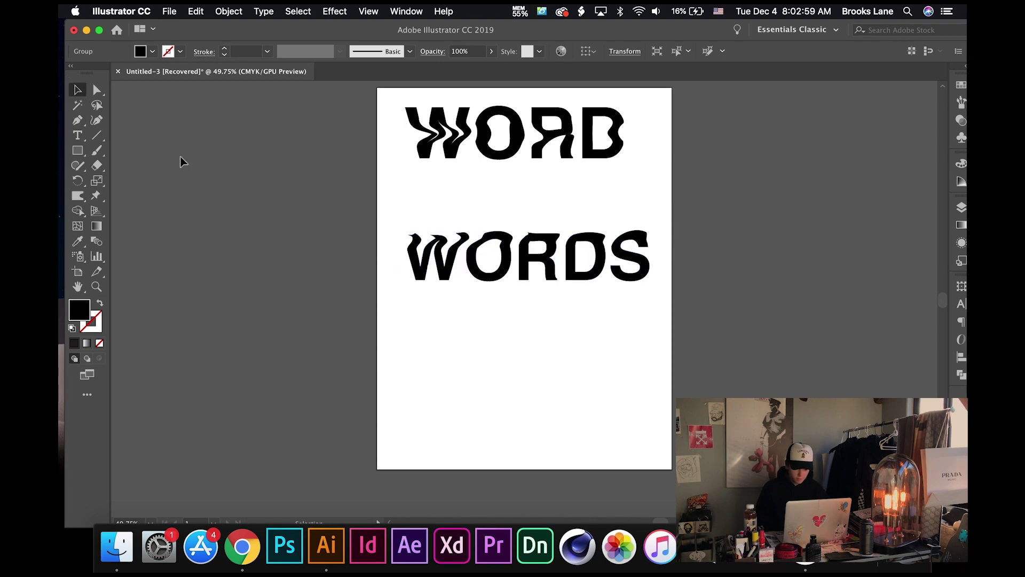
scroll(510, 353, up, 3)
scroll(510, 355, down, 3)
key(super+z)
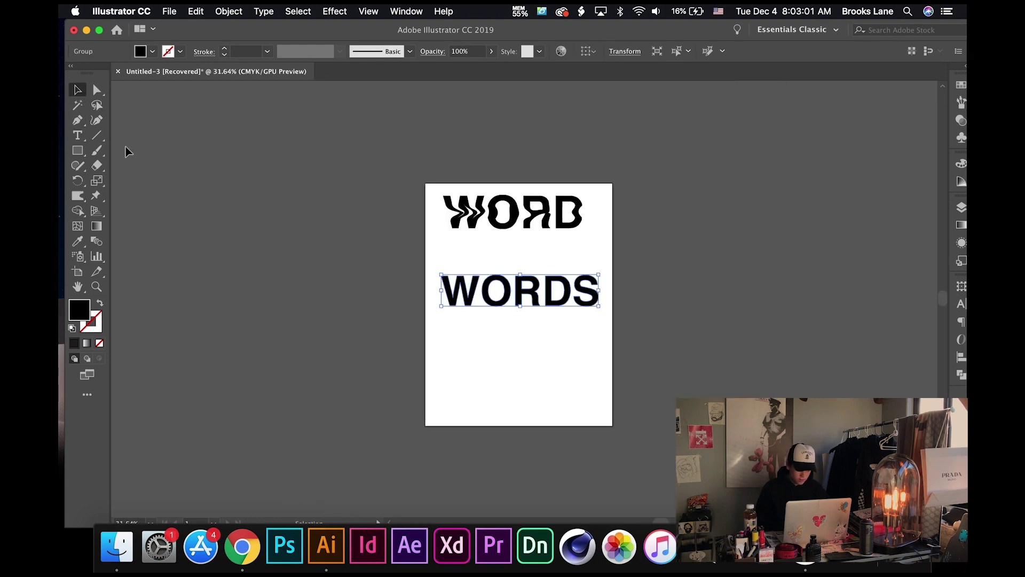
Use the Twirl tool to curl the feet of the W, R and D and parts of the O, R, D and S, and deselect.
drag(78, 196, 148, 226)
scroll(477, 320, up, 5)
drag(374, 252, 373, 251)
drag(454, 243, 451, 240)
mouse_move(559, 236)
mouse_down()
mouse_move(567, 206)
mouse_move(558, 171)
mouse_move(567, 178)
mouse_up()
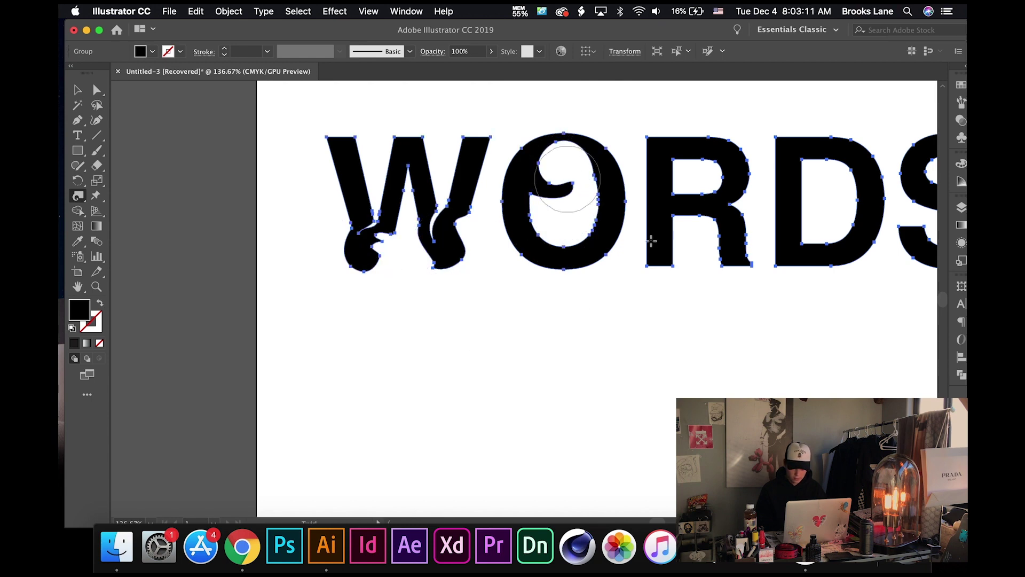
drag(687, 198, 693, 177)
mouse_move(829, 206)
mouse_down()
mouse_move(846, 185)
mouse_move(846, 277)
mouse_move(822, 276)
mouse_up()
scroll(827, 203, right, 5)
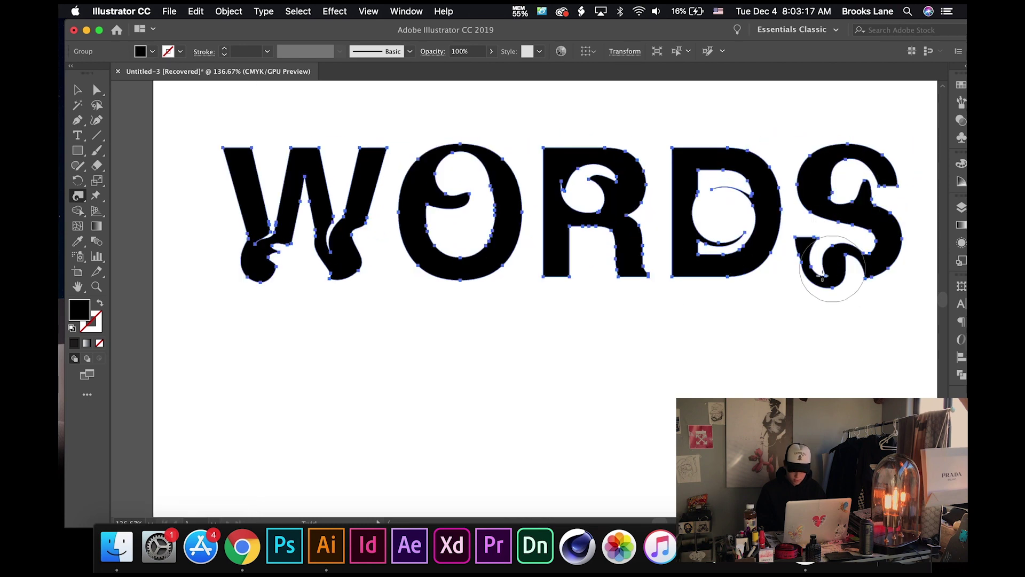
drag(553, 275, 556, 271)
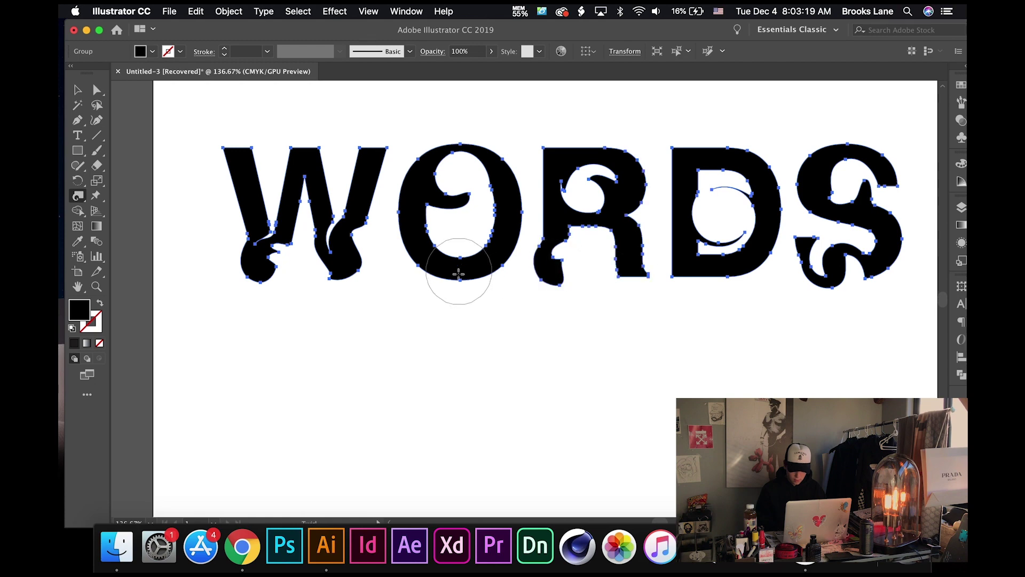
mouse_move(640, 240)
mouse_down()
mouse_move(634, 270)
mouse_move(669, 278)
mouse_up()
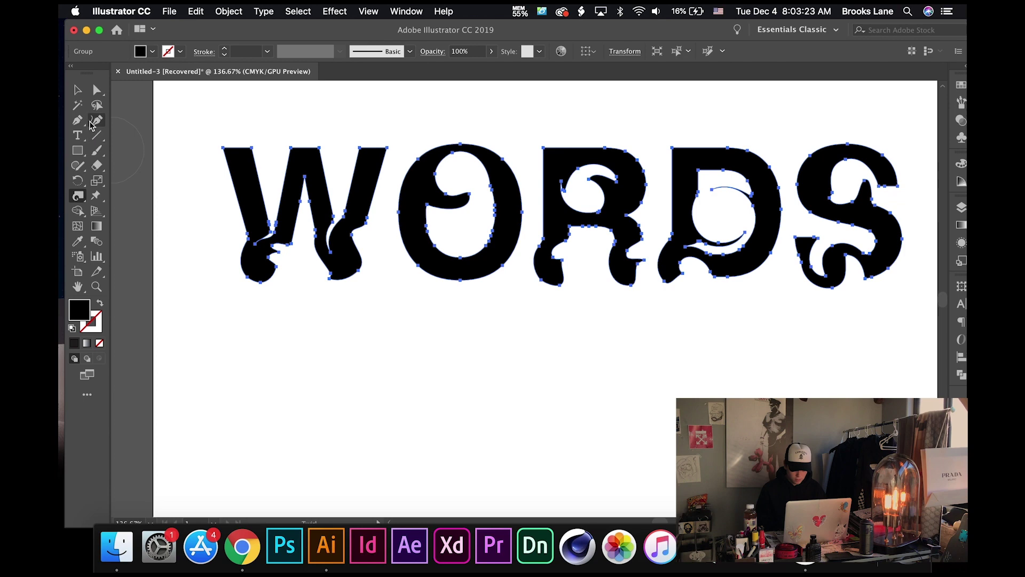
click(77, 89)
key(super+shift+a)
scroll(261, 195, down, 3)
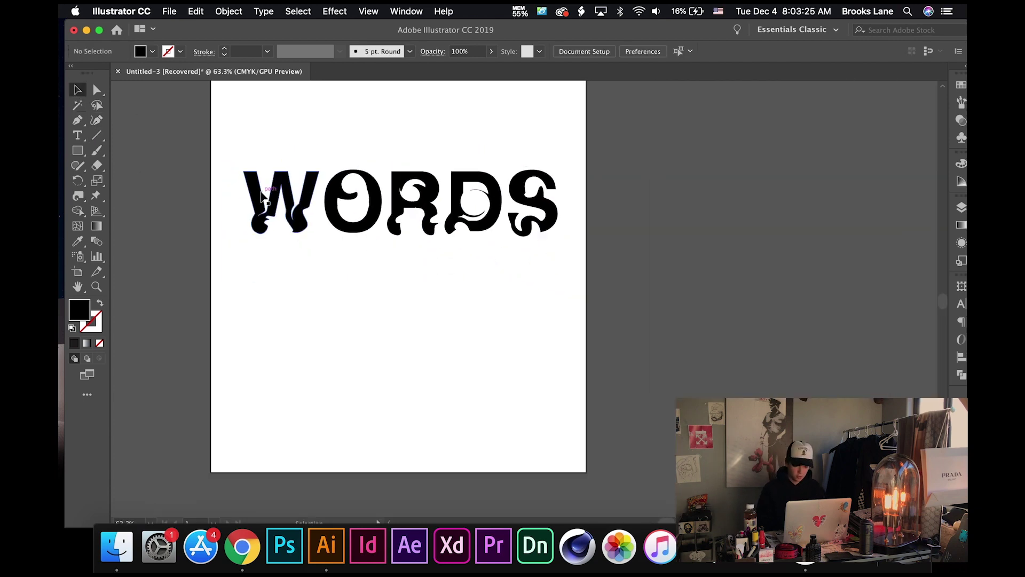
Isolate the WORDS group and move the W right until it touches the O.
scroll(262, 195, up, 3)
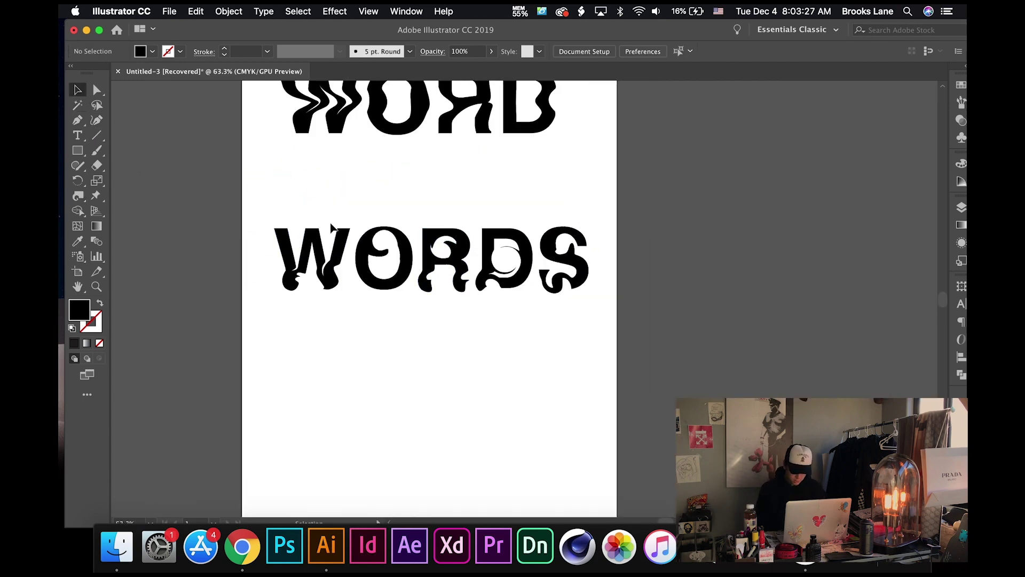
key(shift+r)
key(v)
double_click(302, 260)
drag(302, 261, 315, 263)
click(421, 340)
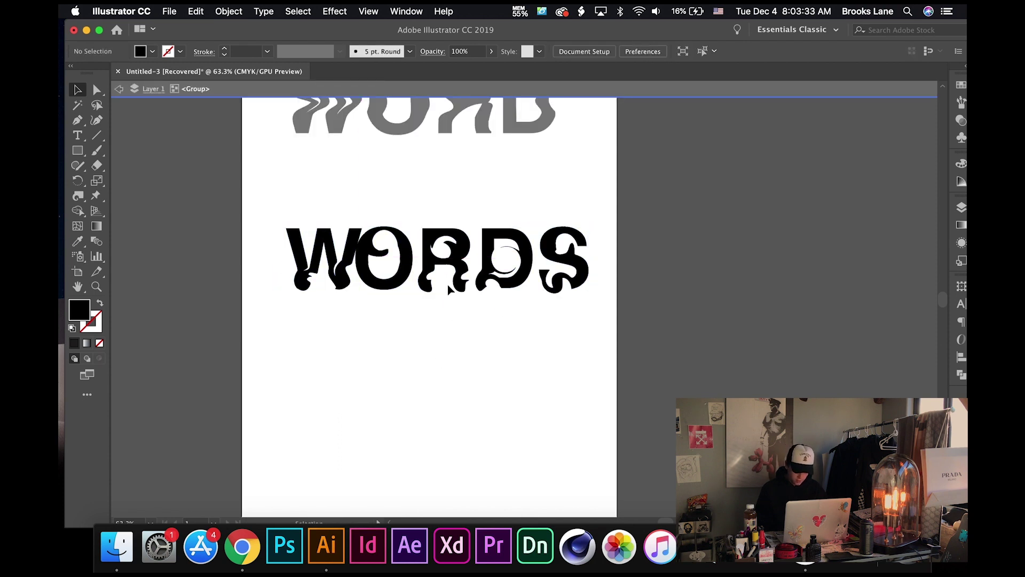
Try to move the R left against the O inside its isolated compound path.
double_click(441, 260)
drag(442, 259, 420, 265)
key(a)
click(456, 297)
mouse_move(430, 266)
mouse_down()
mouse_move(451, 267)
mouse_move(418, 265)
mouse_up()
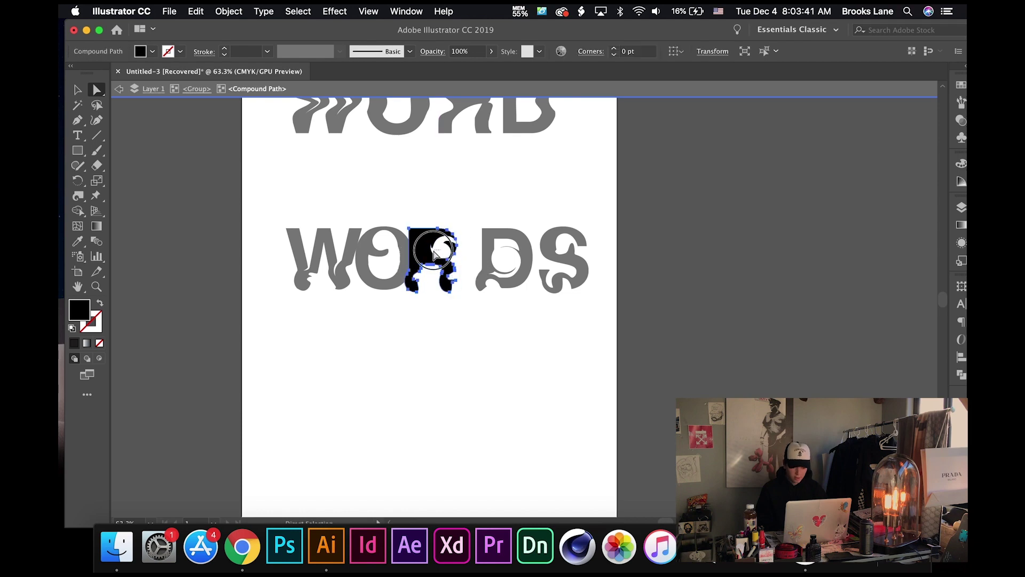
double_click(456, 348)
Move the whole R of WORDS left so it slightly overlaps the O.
scroll(455, 347, down, 3)
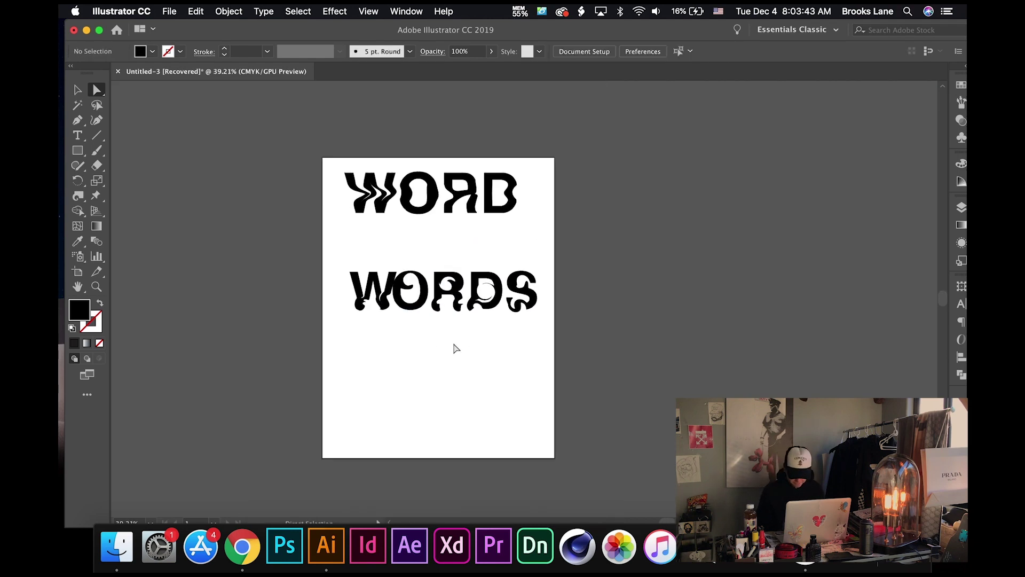
scroll(455, 347, up, 2)
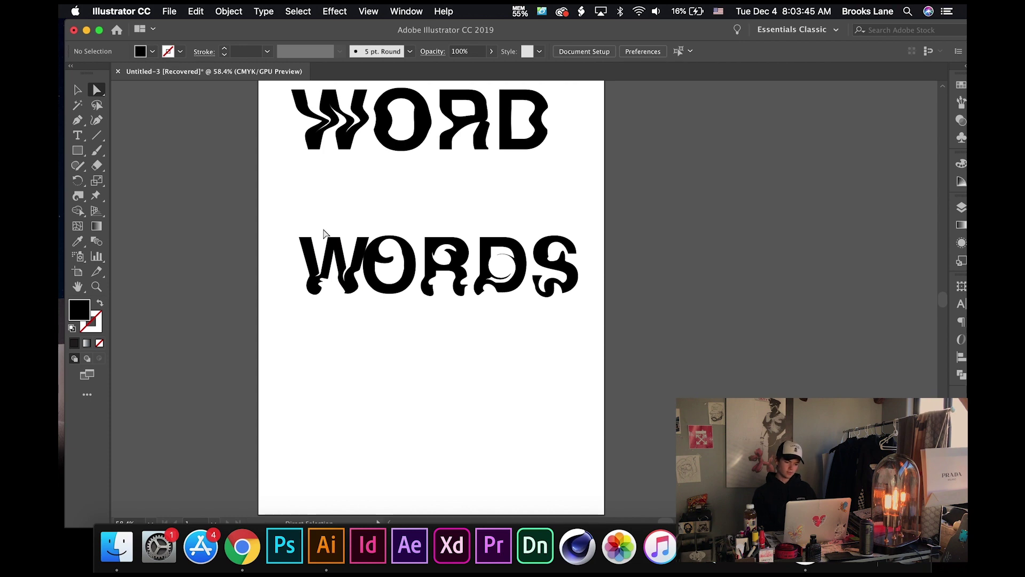
drag(411, 234, 459, 300)
drag(431, 265, 427, 265)
click(457, 338)
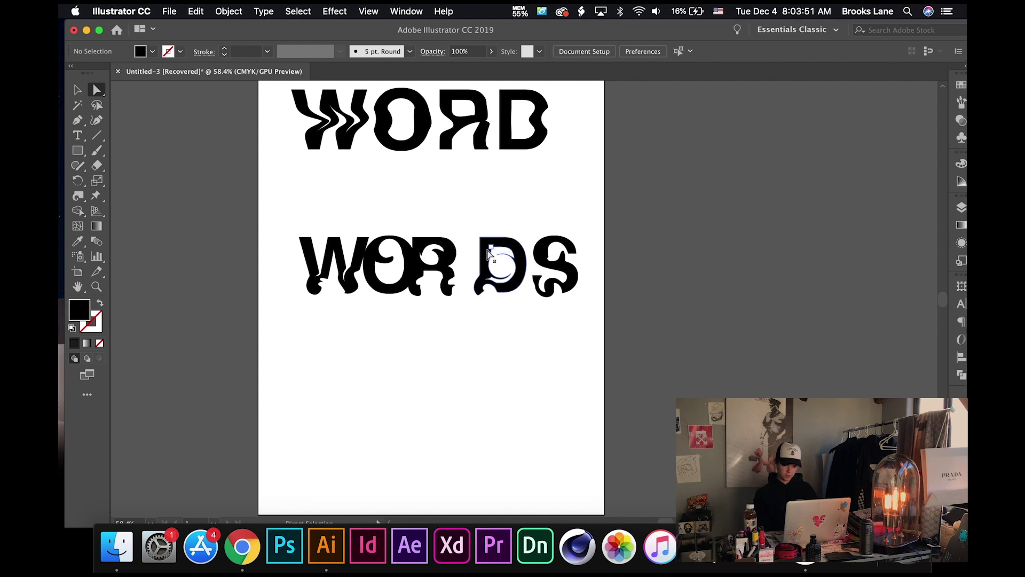
Move the D left against the R and the S left against the D to tighten the lettering.
drag(486, 255, 461, 256)
click(530, 382)
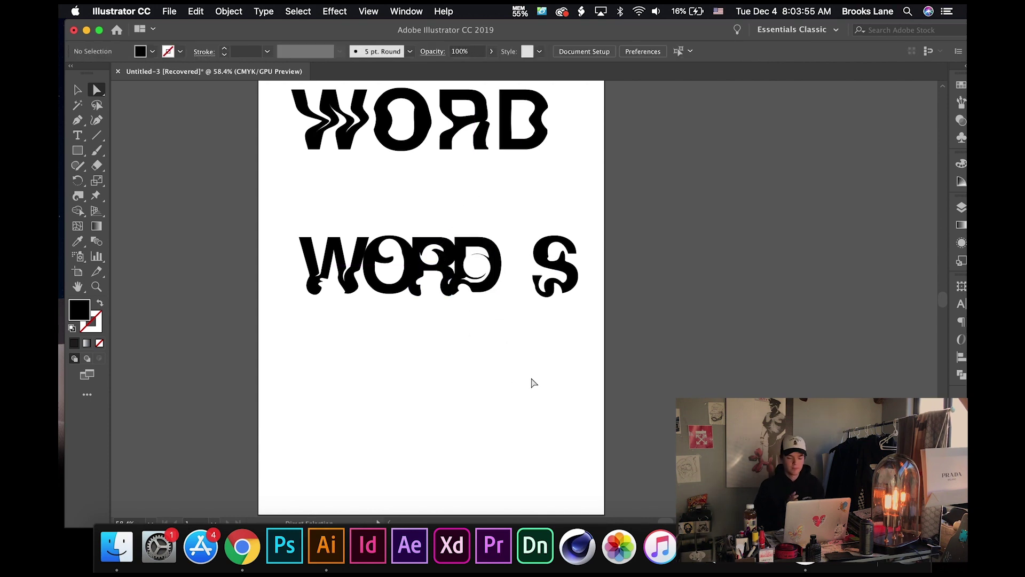
click(550, 258)
drag(545, 257, 508, 256)
click(536, 362)
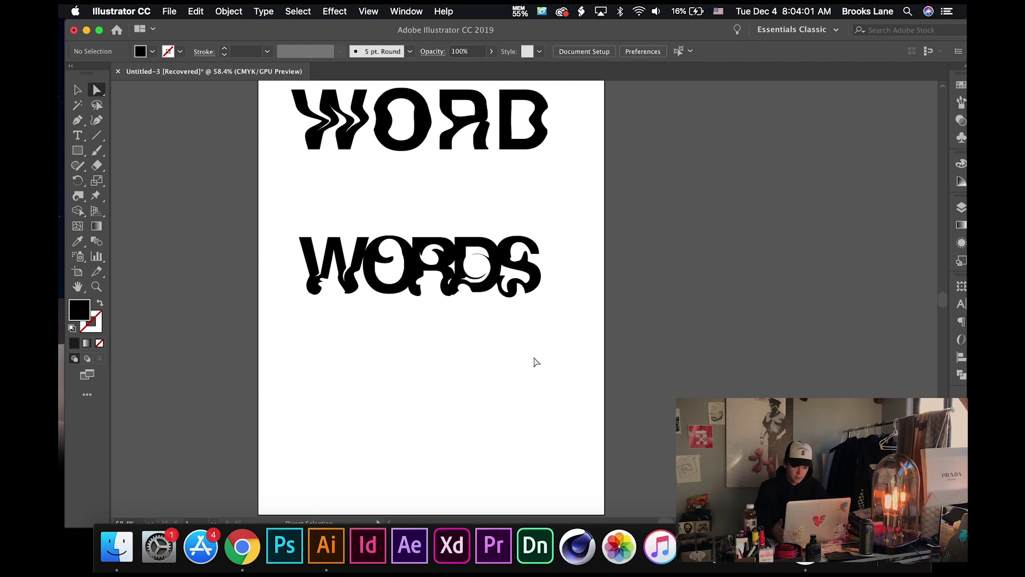
scroll(385, 223, down, 1)
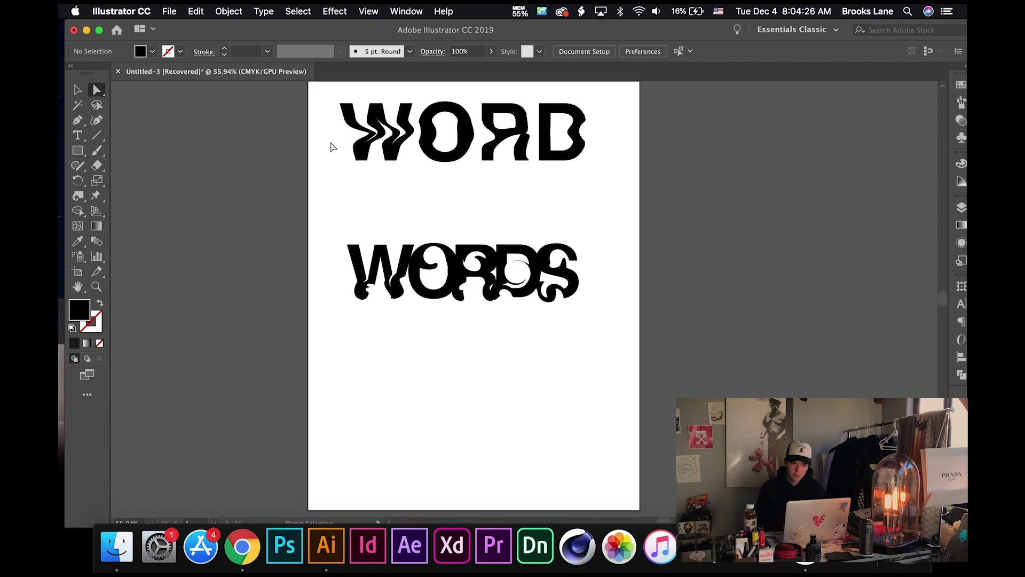
Create a new blank document with the default settings.
click(169, 11)
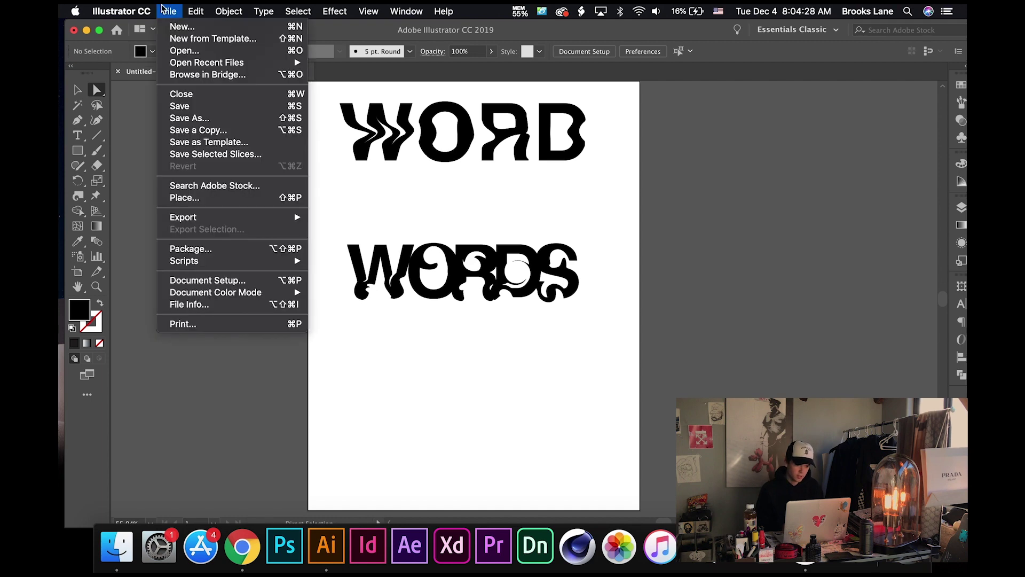
click(186, 26)
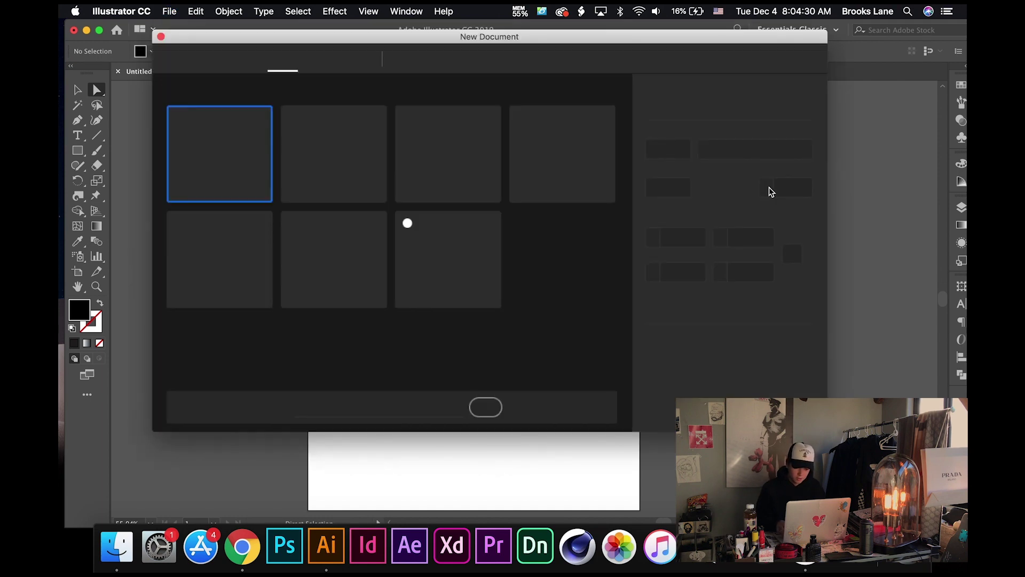
key(Return)
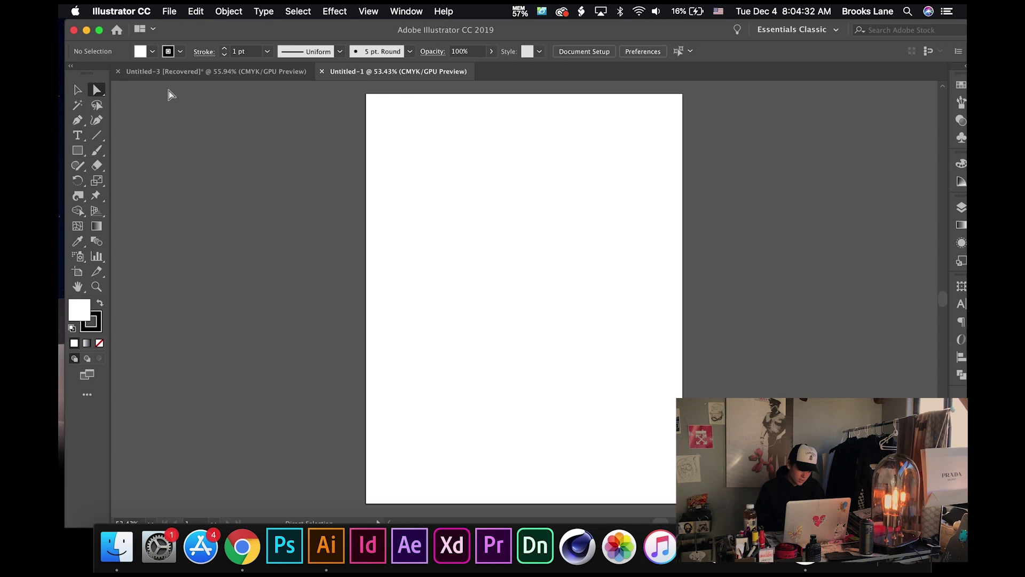
Draw a rectangle with black fill and white stroke covering the whole artboard.
click(77, 150)
click(100, 303)
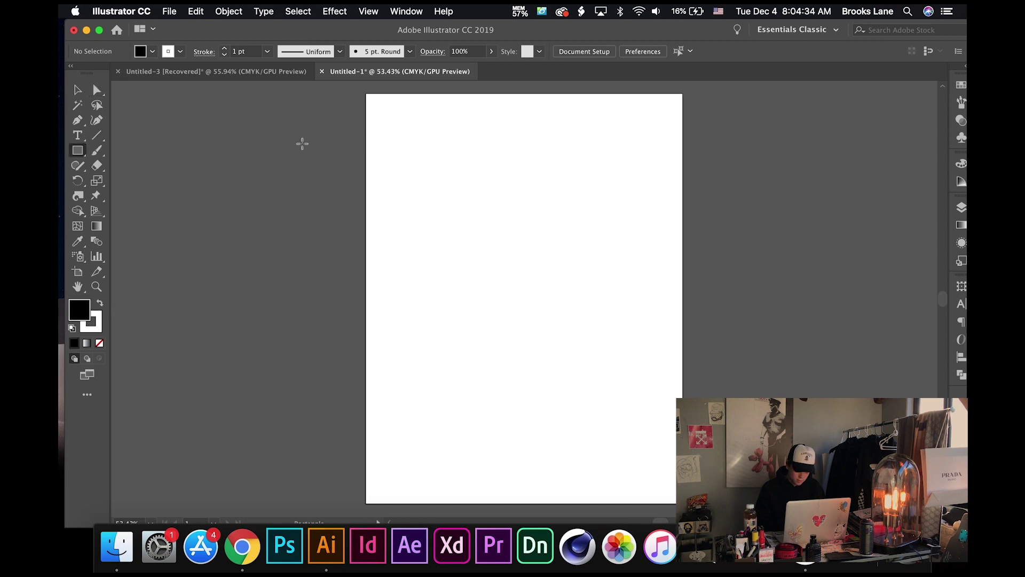
drag(367, 92, 682, 503)
Start a Scribble effect on the black rectangle with preview enabled and the options dialog moved clear of the artwork.
click(335, 11)
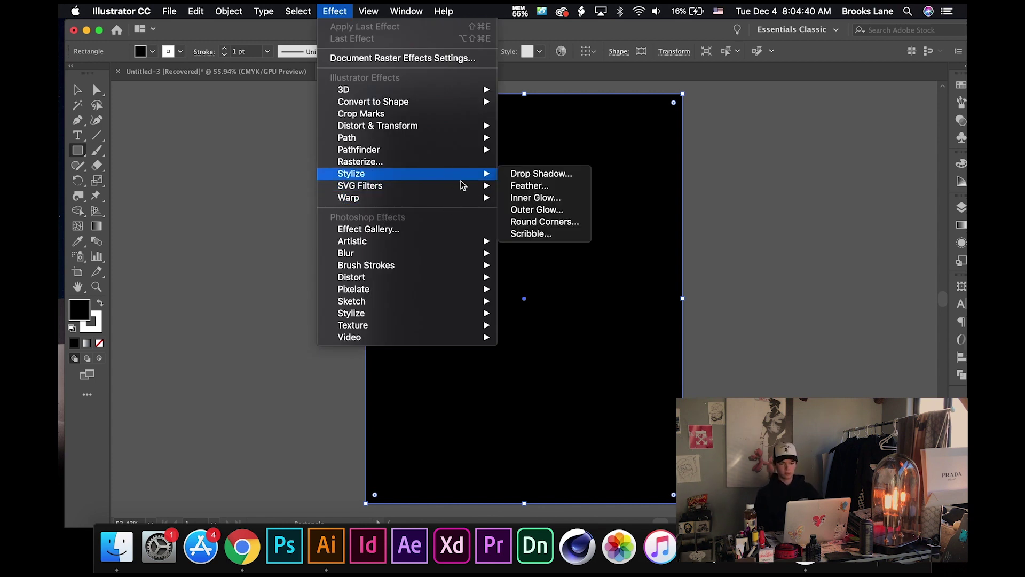
click(534, 234)
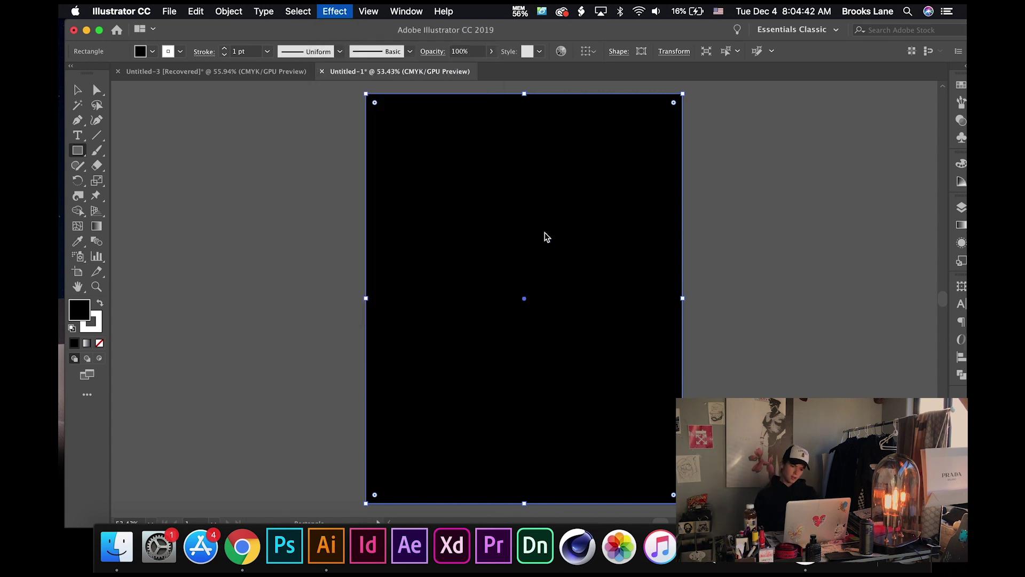
click(400, 420)
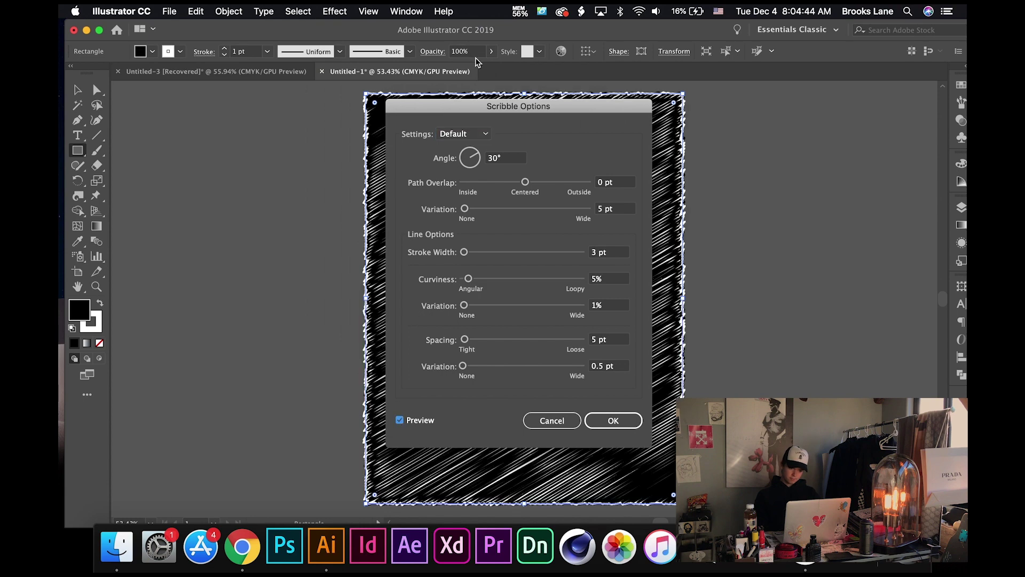
mouse_move(462, 107)
mouse_down()
mouse_move(926, 76)
mouse_move(770, 91)
mouse_up()
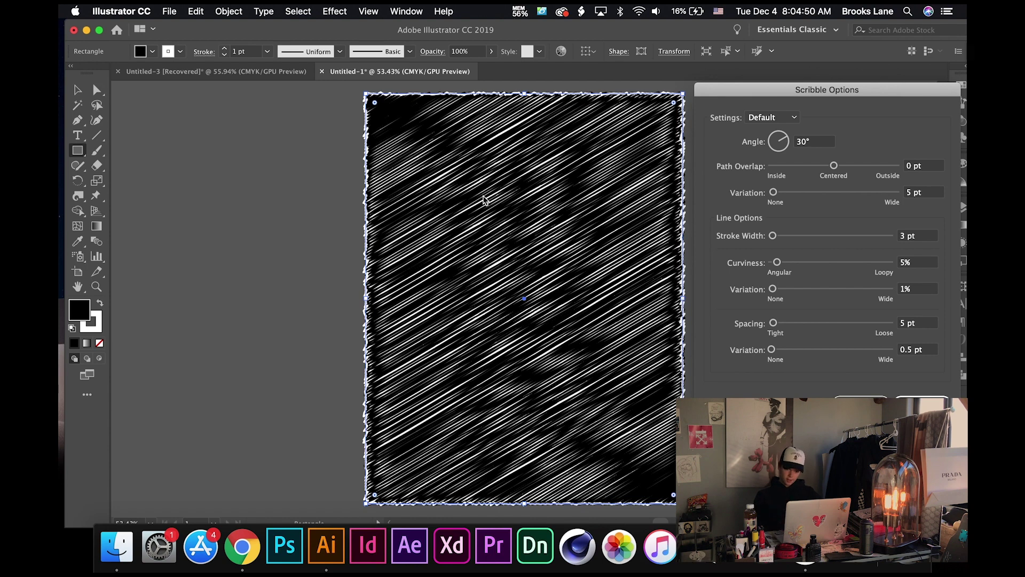
Try the Moiré, Childlike and Zig-zag scribble presets, and return to the Default preset.
click(775, 118)
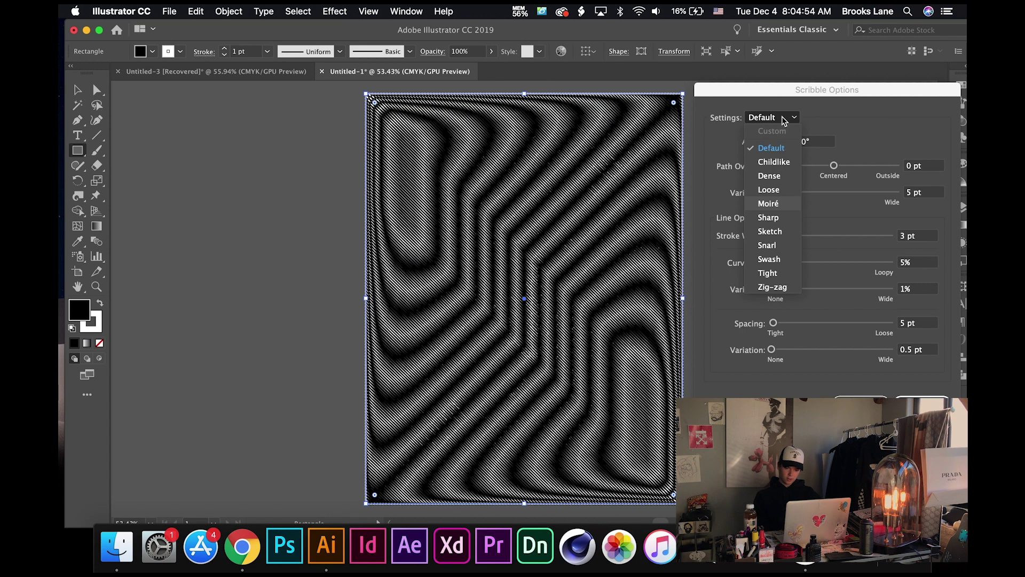
key(Return)
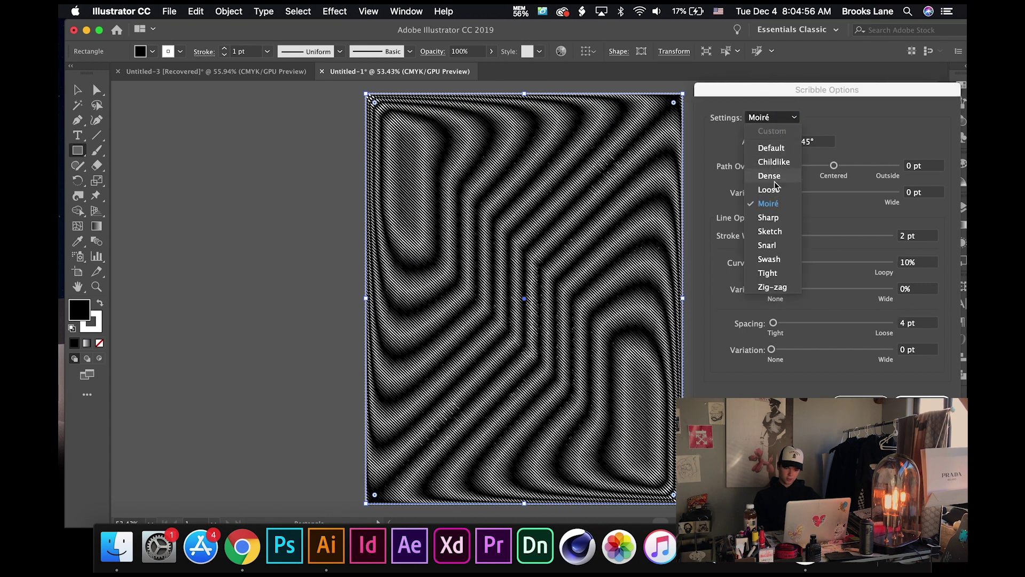
click(773, 161)
click(774, 122)
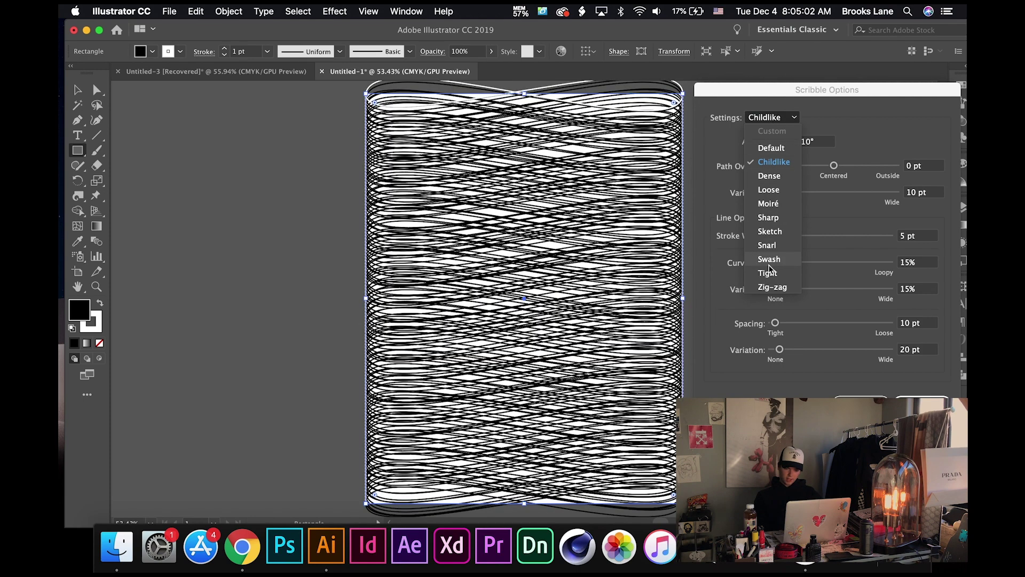
click(772, 287)
click(760, 113)
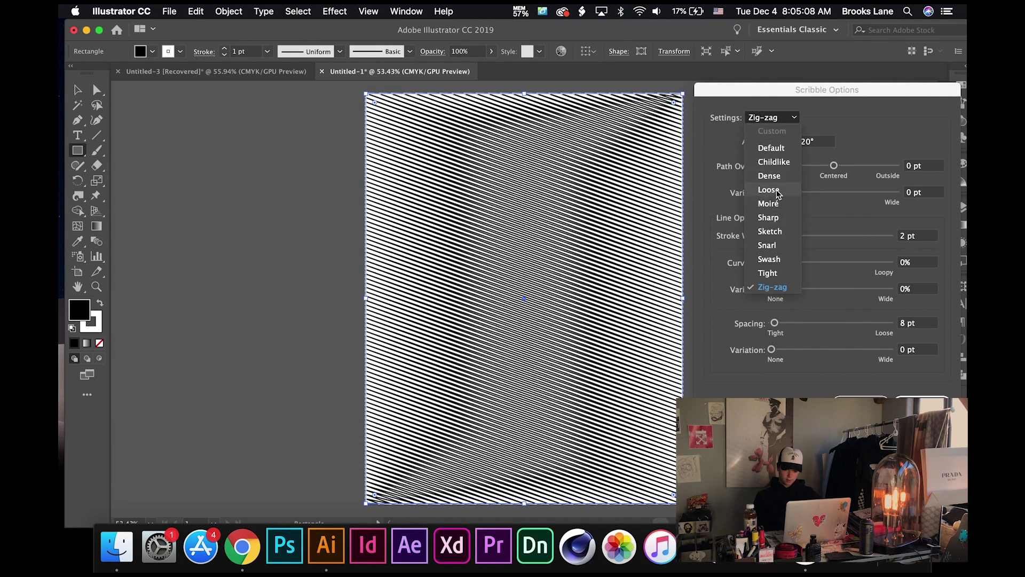
click(771, 148)
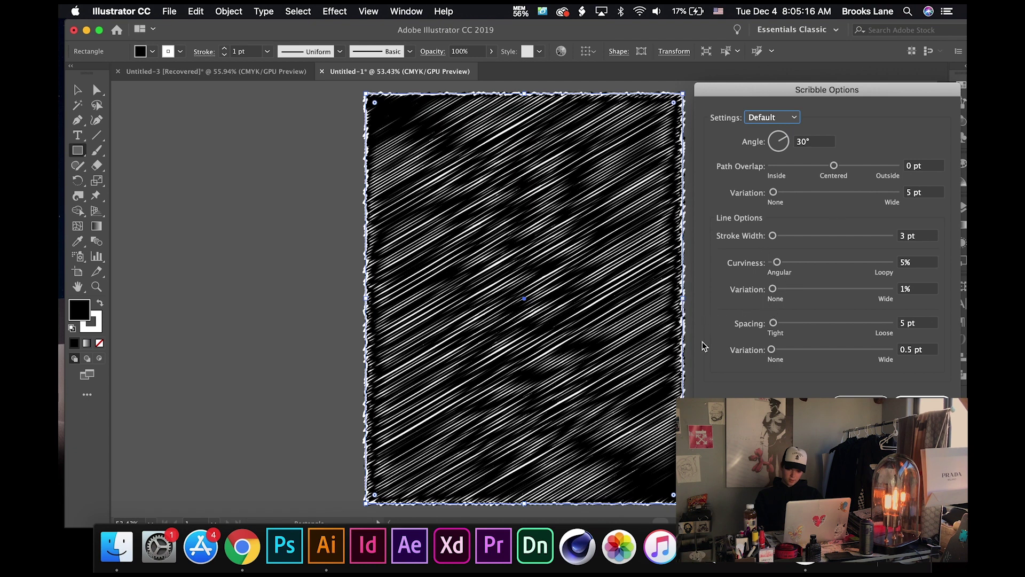
Set the scribble's curviness to 9% and its curviness variation to 6%, and apply the effect.
drag(793, 265, 783, 266)
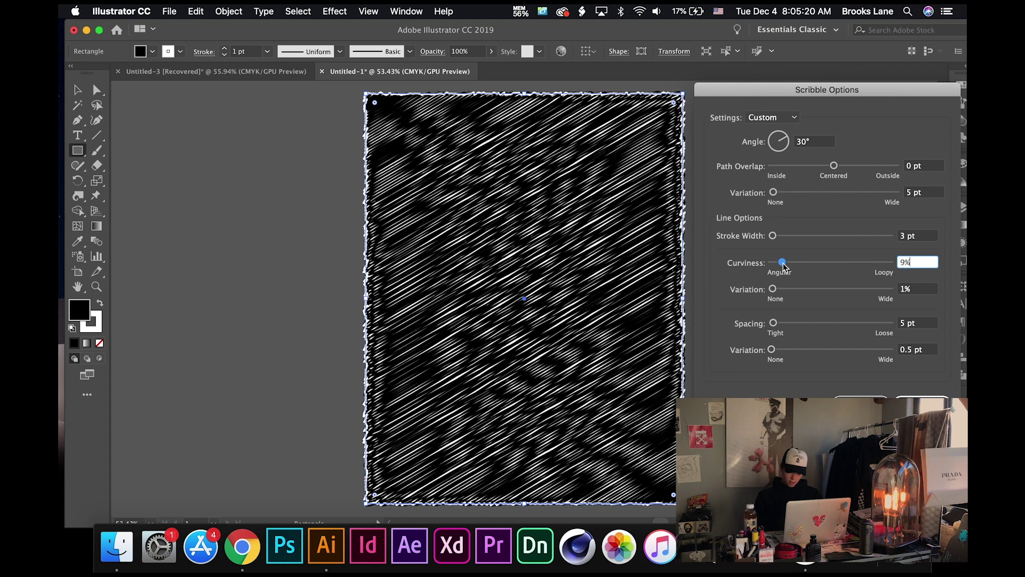
click(779, 291)
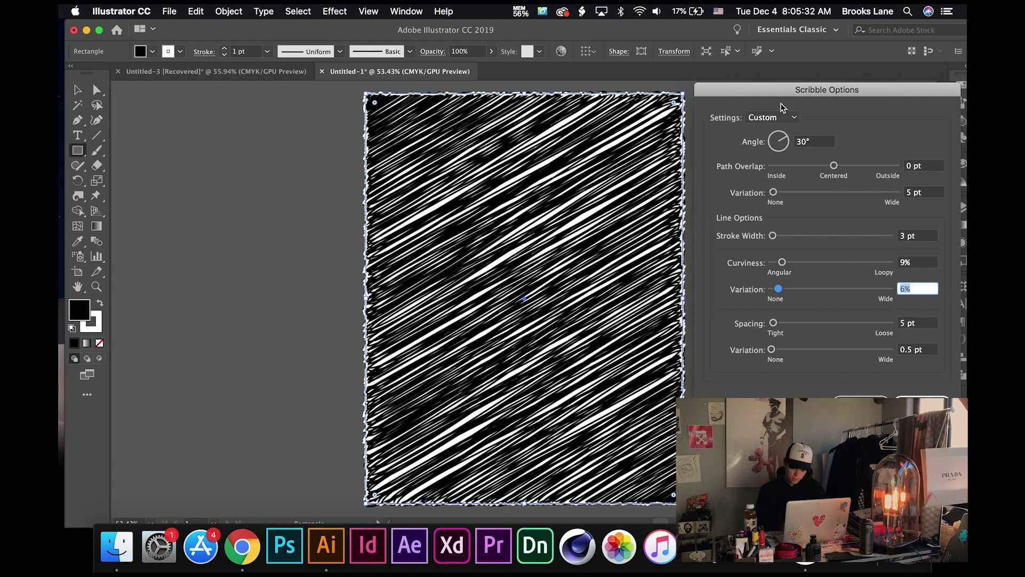
key(Return)
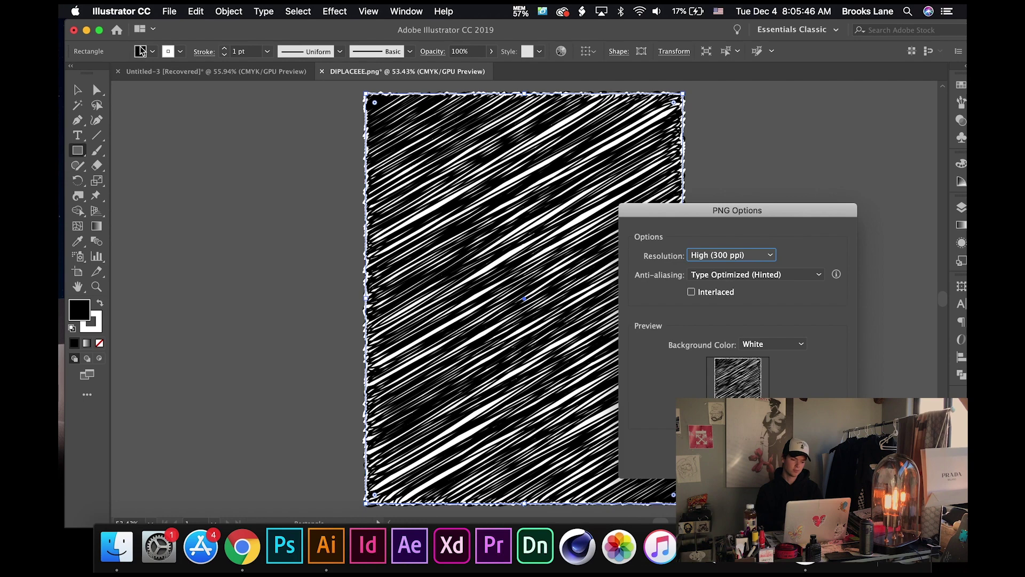
Export the scribble artwork as DIPLACEEE.png at High (300 ppi) with a white background, and open that file in Photoshop.
key(Return)
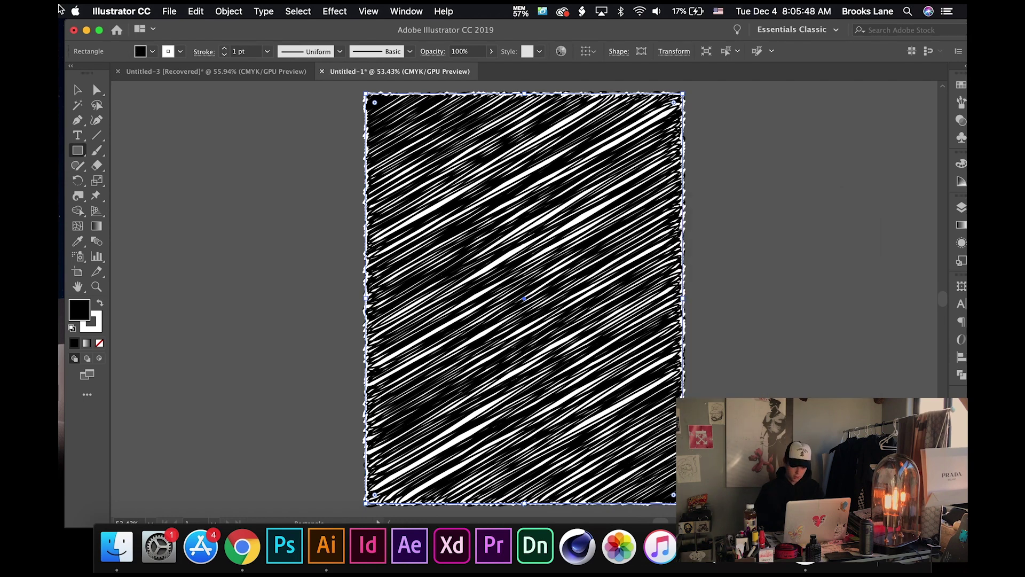
drag(176, 31, 850, 7)
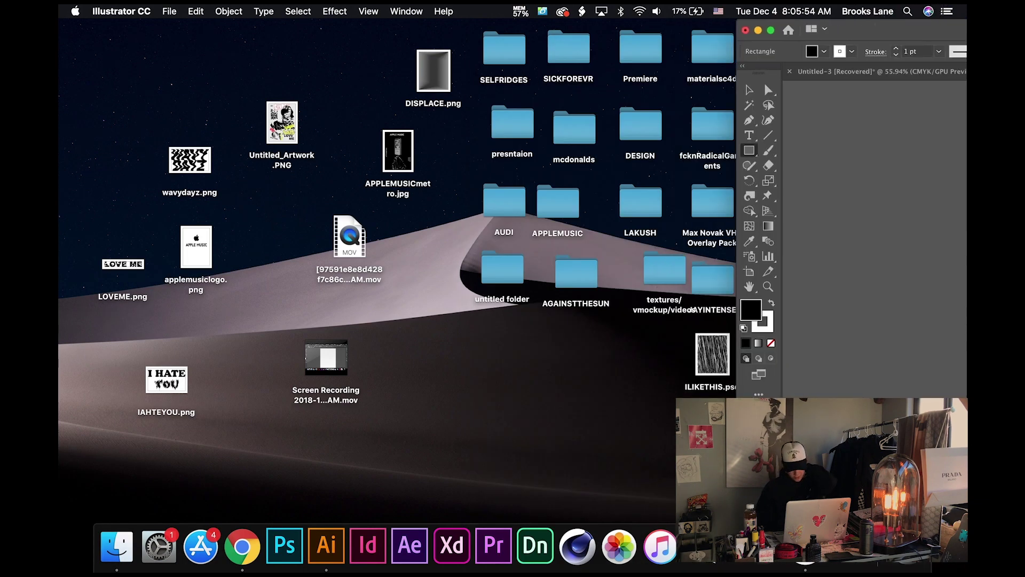
click(945, 22)
drag(945, 21, 531, 21)
drag(255, 336, 284, 545)
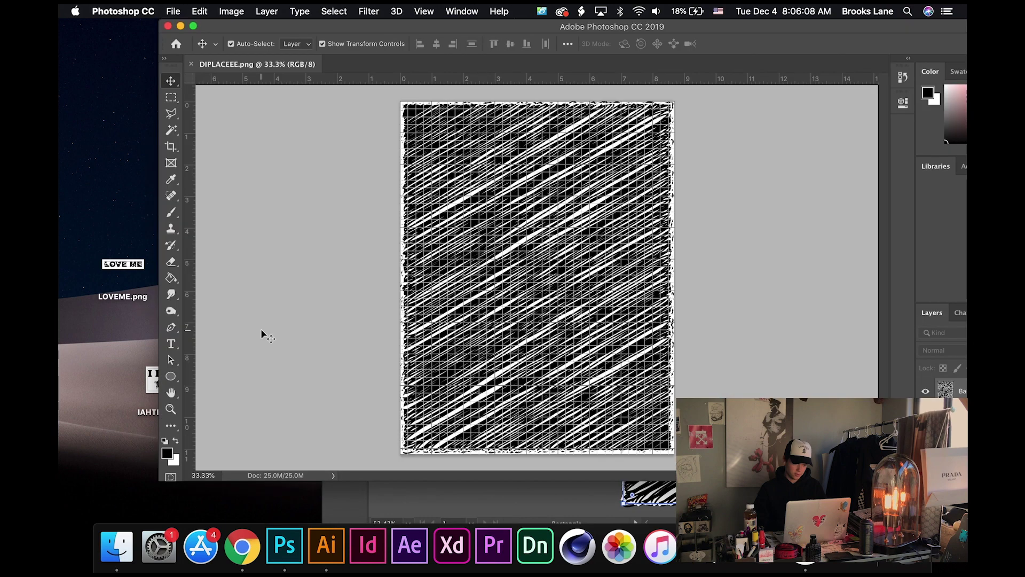
Save the scribble image to the Desktop in Photoshop format as DIPLACEEE.psd.
click(172, 12)
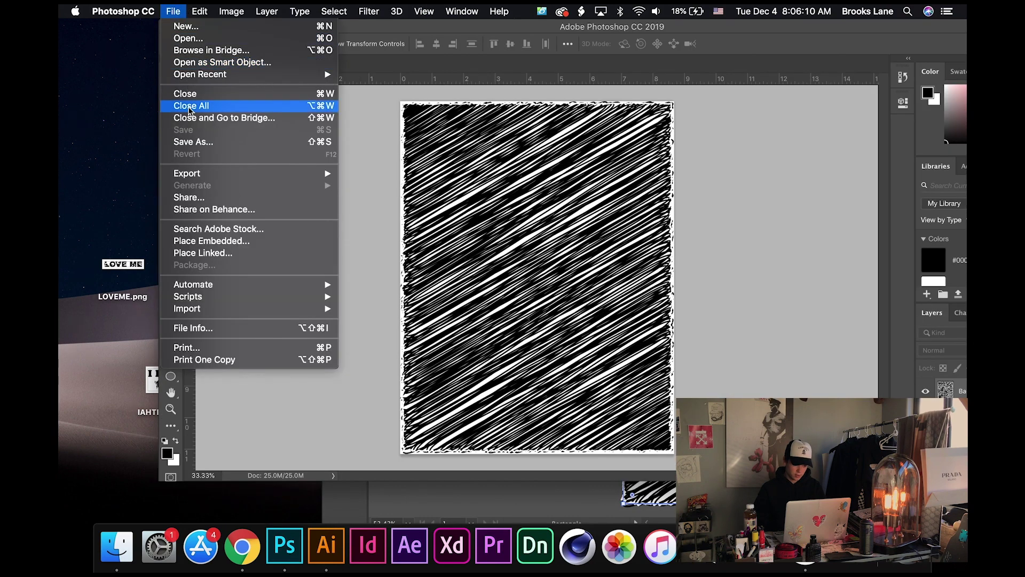
click(198, 142)
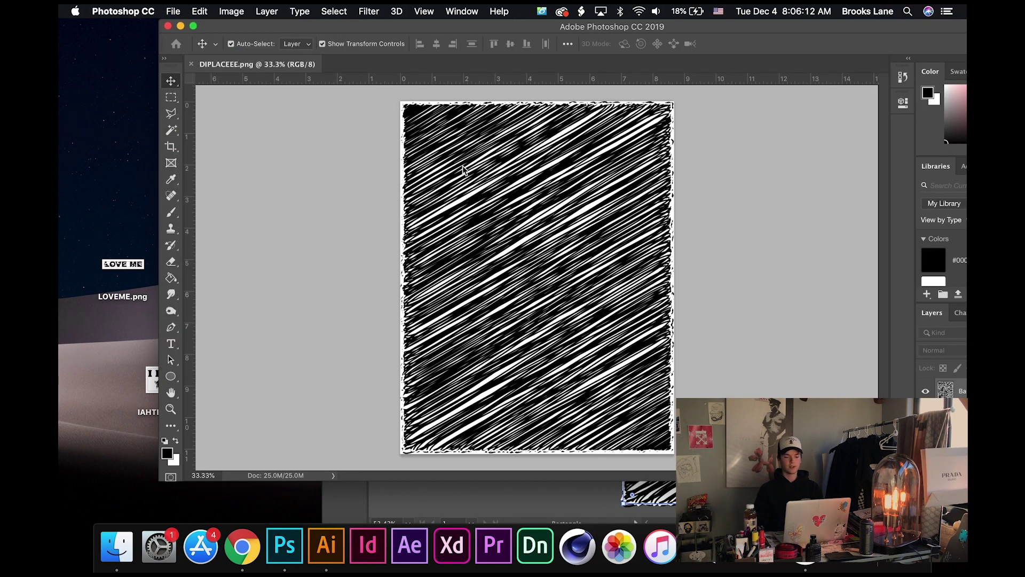
click(458, 186)
click(470, 16)
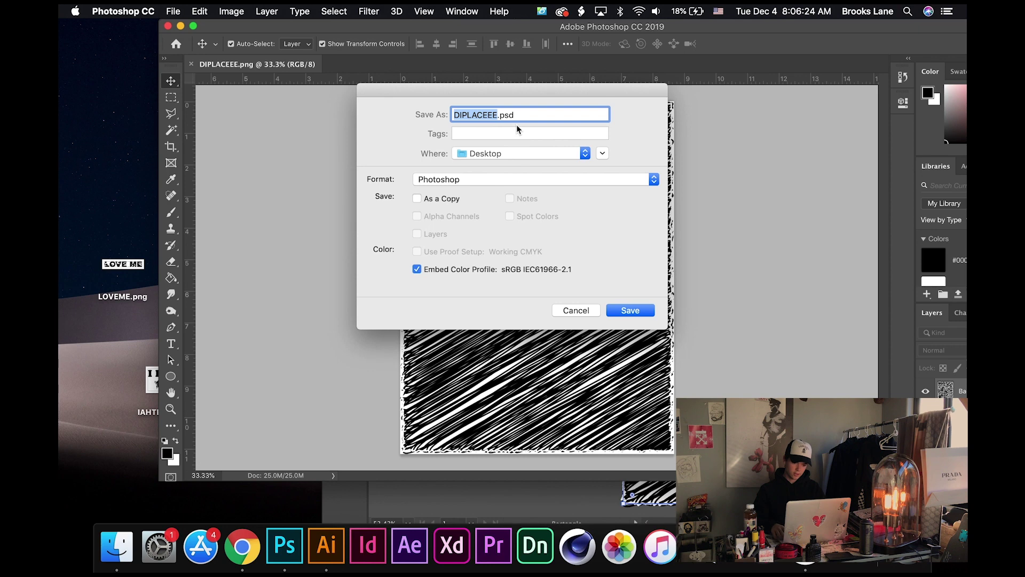
key(Return)
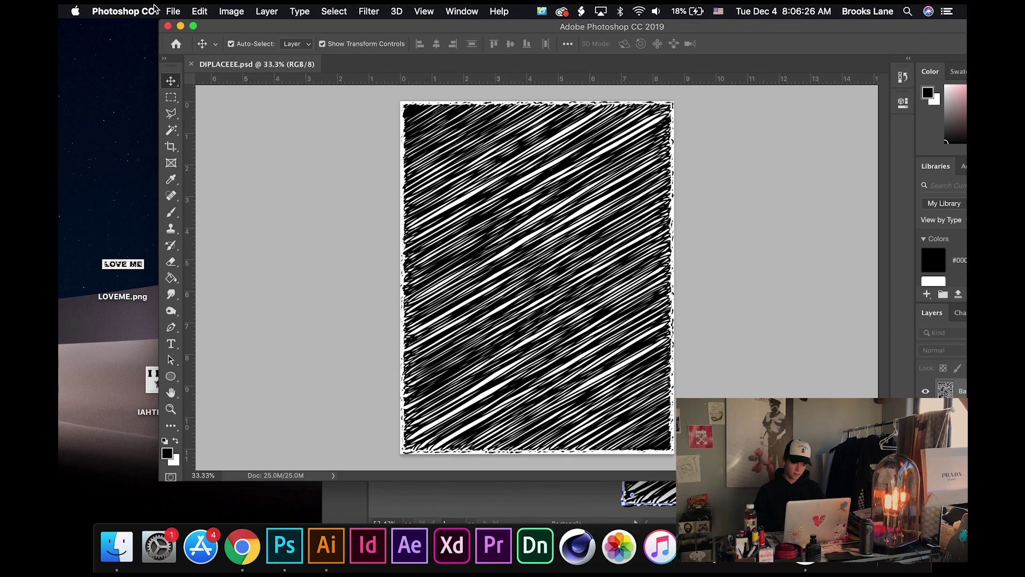
Create a new blank document for the text that the scribble map distorts.
click(173, 11)
click(183, 30)
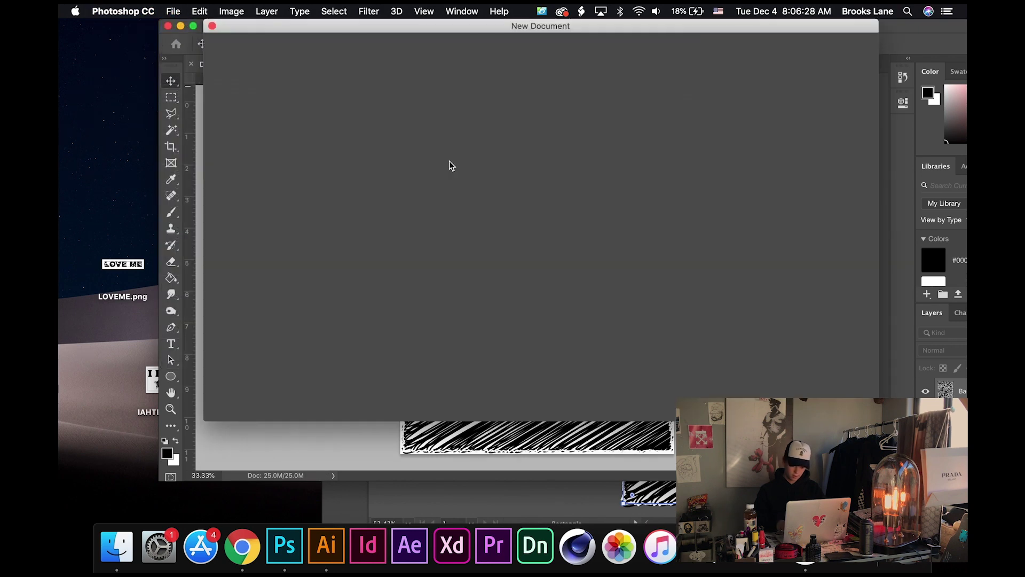
key(Return)
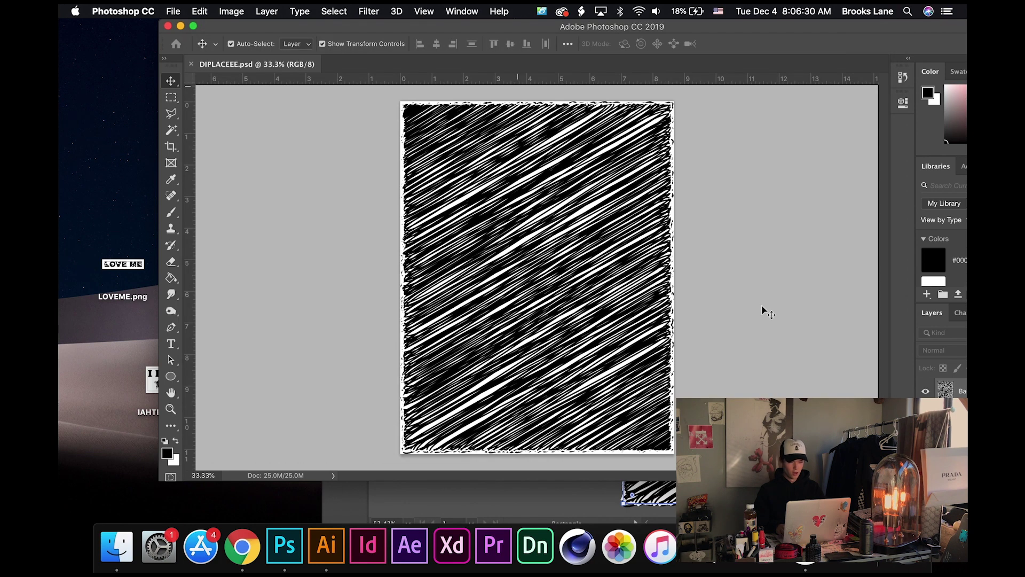
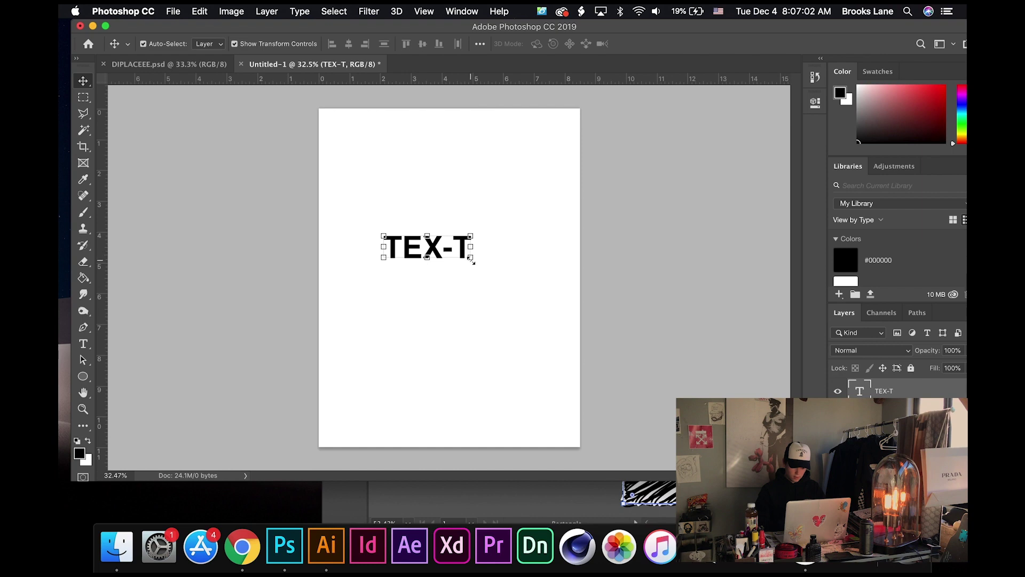
Undo the accidental transform of the TEX-T text and move the text to the centre of the page.
mouse_move(470, 258)
mouse_down()
mouse_move(480, 270)
mouse_move(472, 278)
mouse_up()
key(super+z)
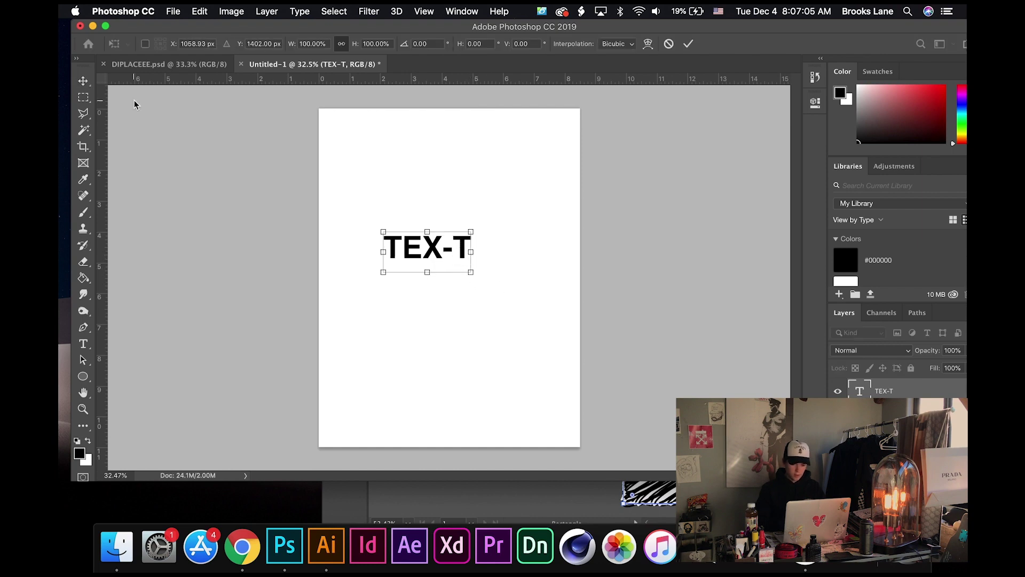
click(83, 81)
mouse_move(454, 260)
mouse_down()
mouse_move(450, 272)
mouse_move(465, 271)
mouse_up()
Start the Displace filter on the TEX-T layer, converting the type layer to a smart object.
click(369, 11)
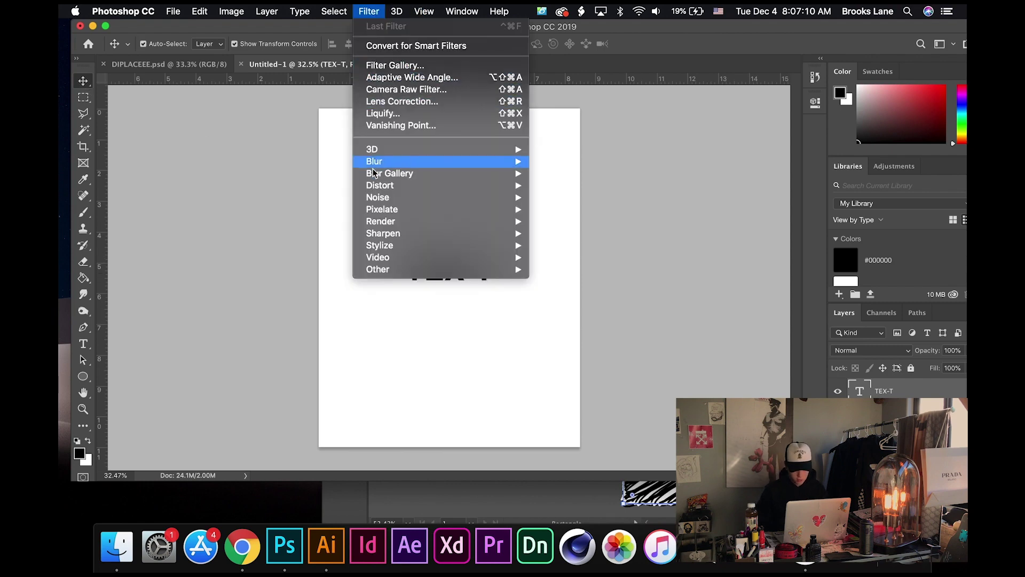
mouse_move(396, 186)
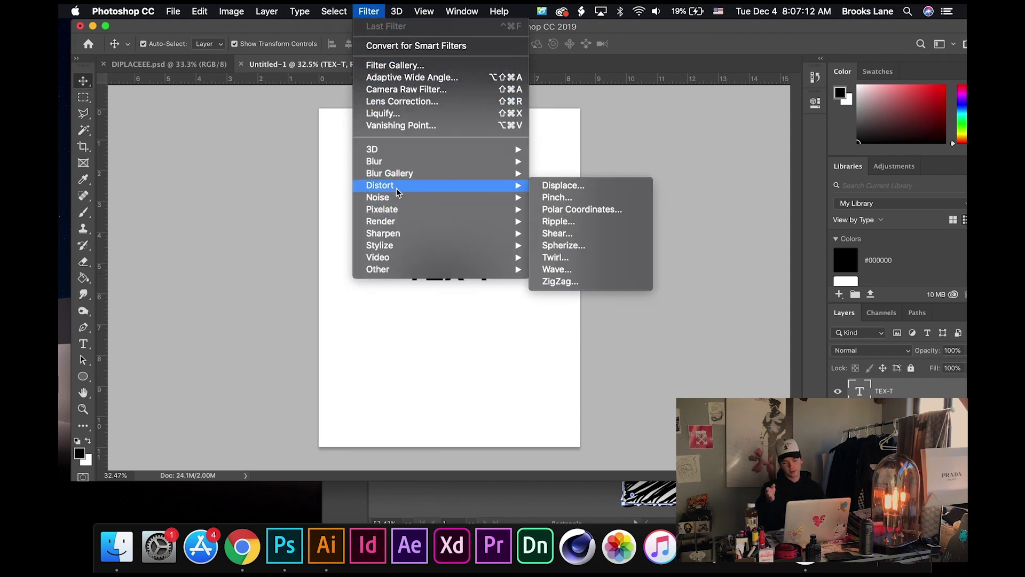
click(598, 187)
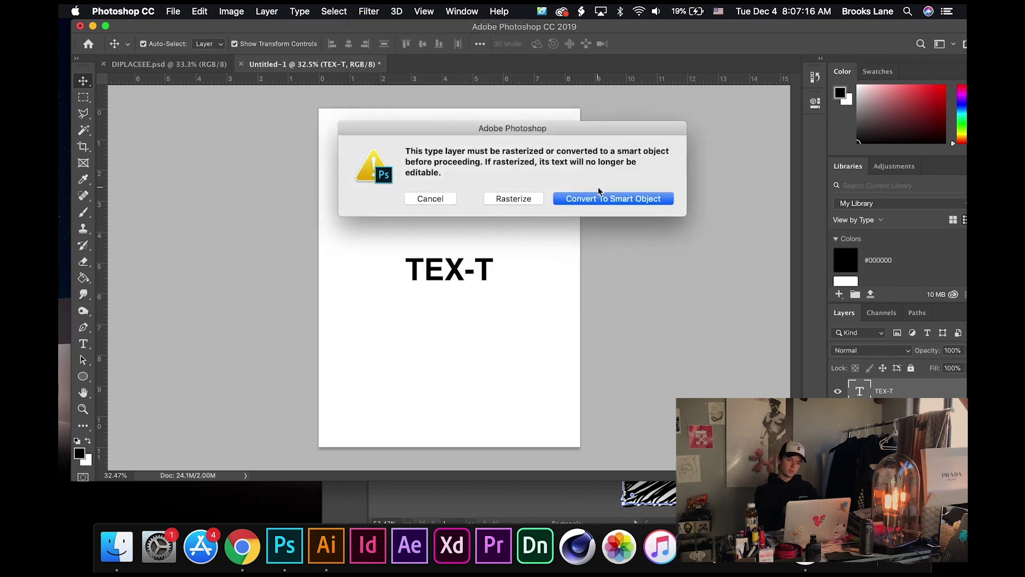
click(598, 196)
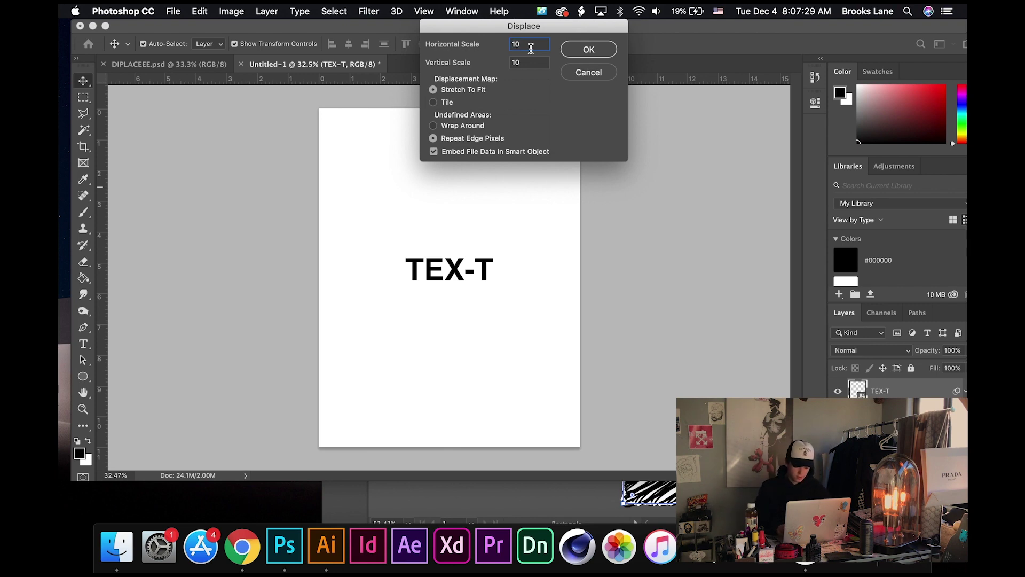
Set the horizontal and vertical displacement scale to 50 and apply DIPLACEEE.psd as the displacement map.
key(BackSpace)
text(50)
key(Tab)
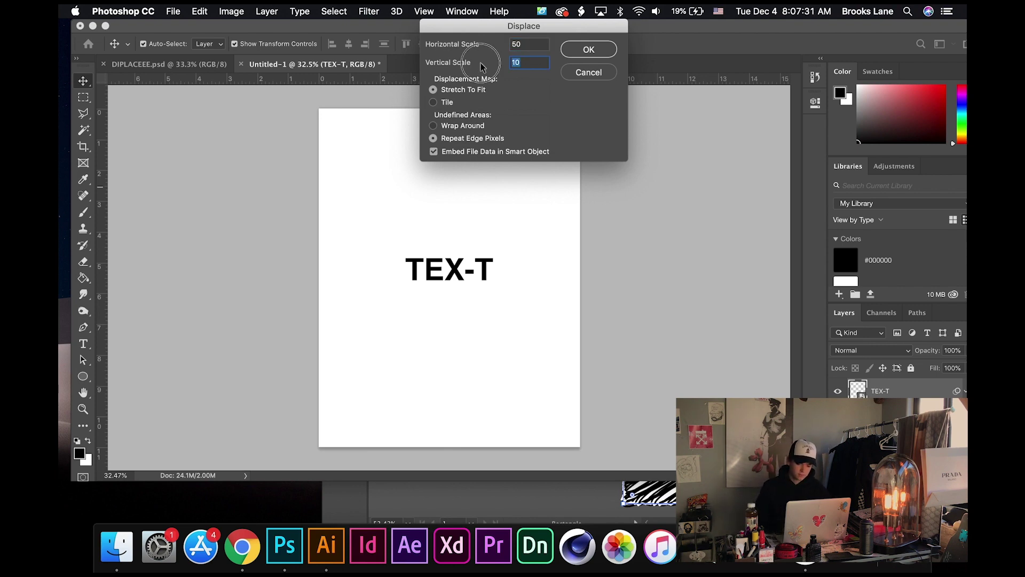
text(50)
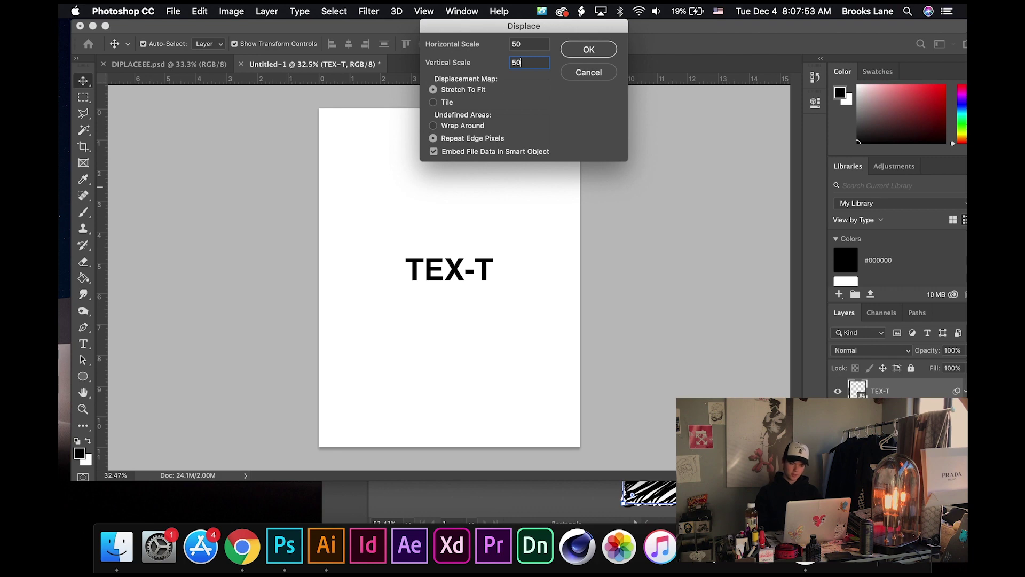
key(Return)
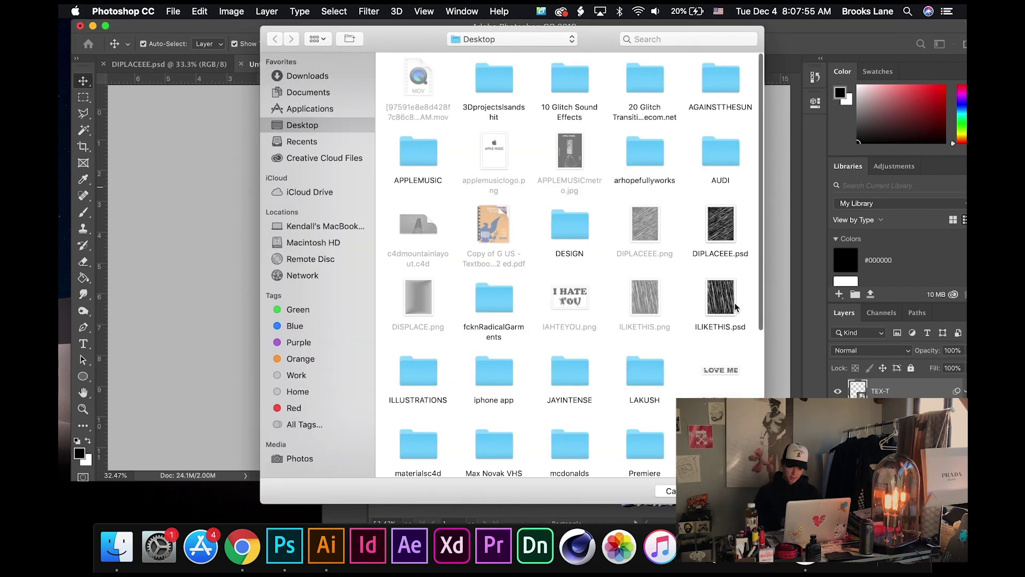
click(725, 234)
key(Return)
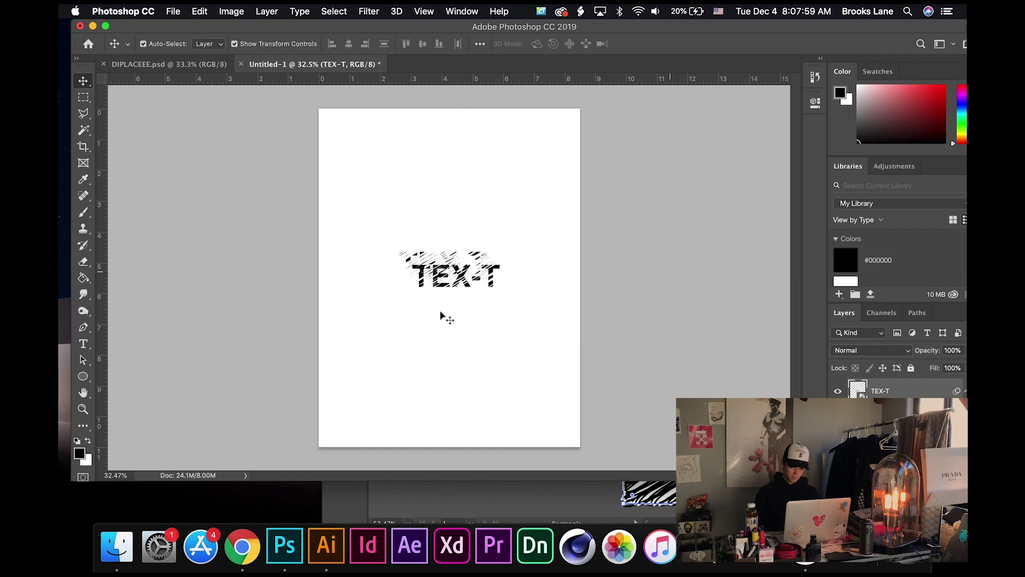
Examine the distorted TEX-T lettering up close and within the whole page.
scroll(435, 314, up, 5)
scroll(435, 314, up, 2)
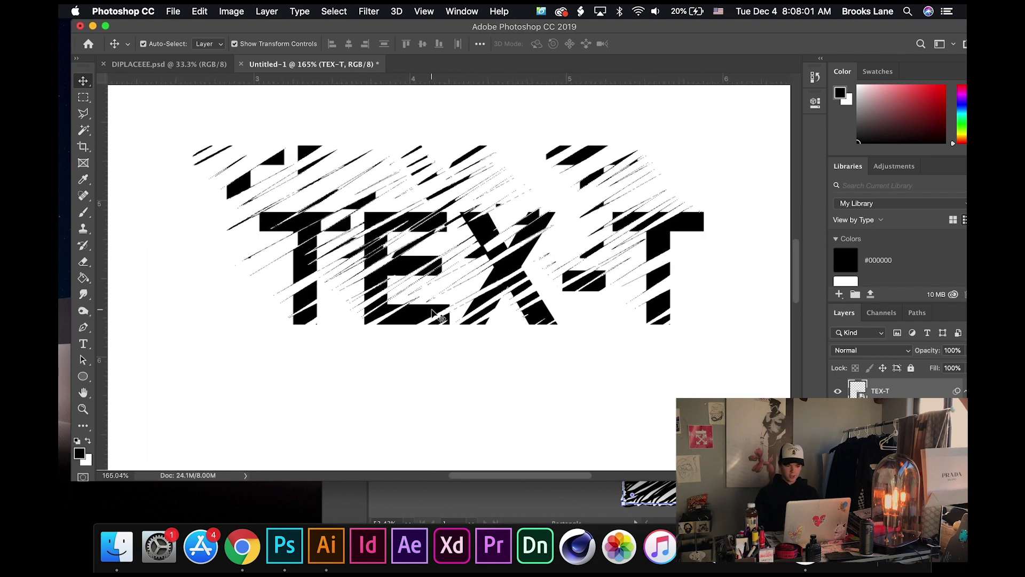
scroll(435, 315, down, 2)
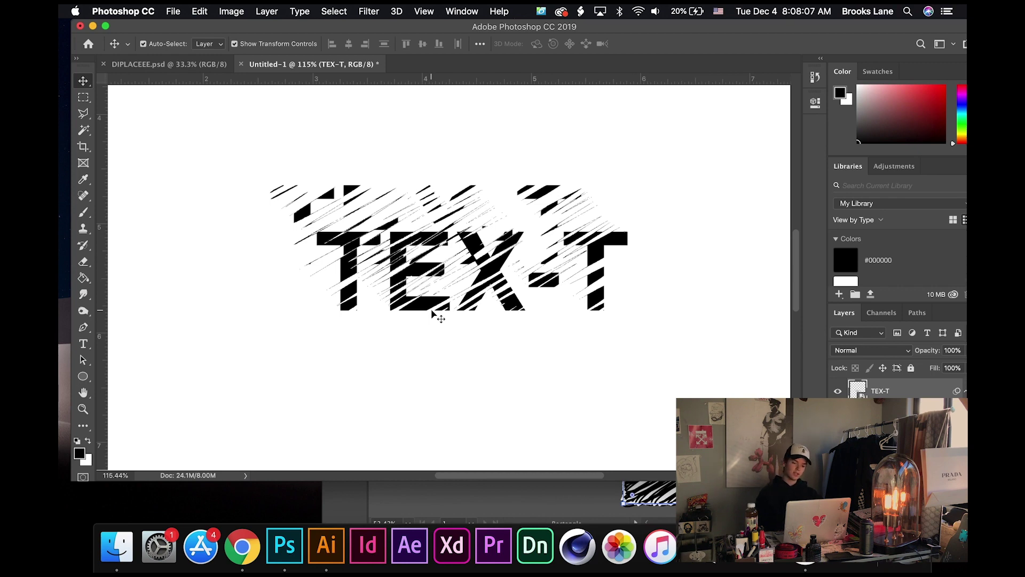
scroll(433, 313, down, 6)
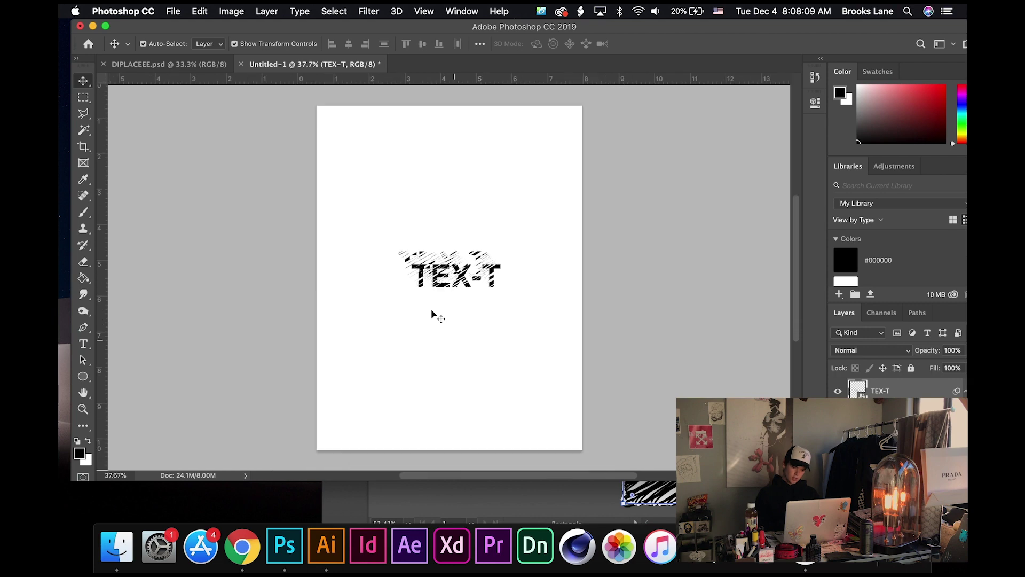
Undo the displacement and smart object conversion so TEX-T is an editable type layer again.
scroll(432, 314, up, 5)
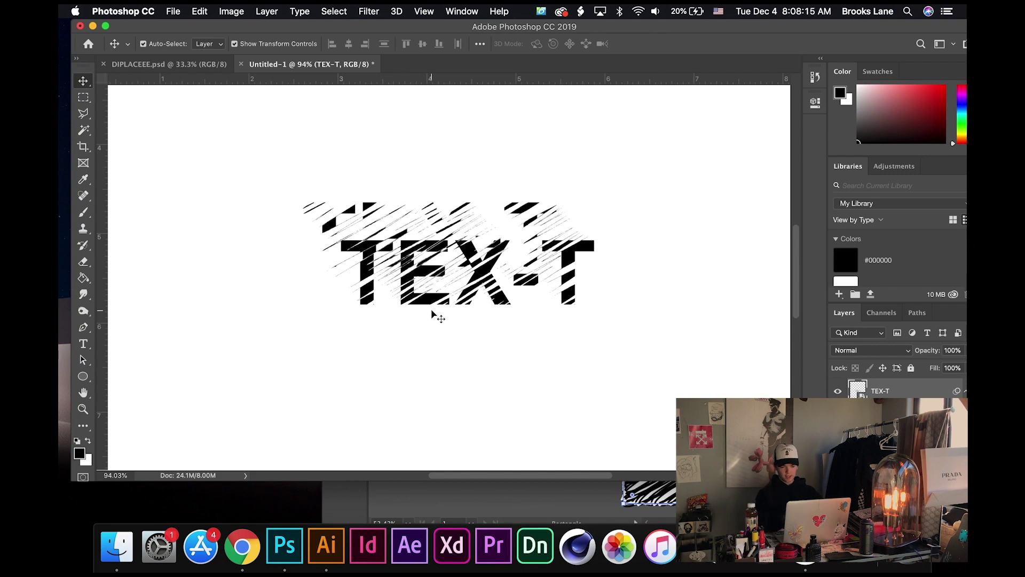
key(super+z)
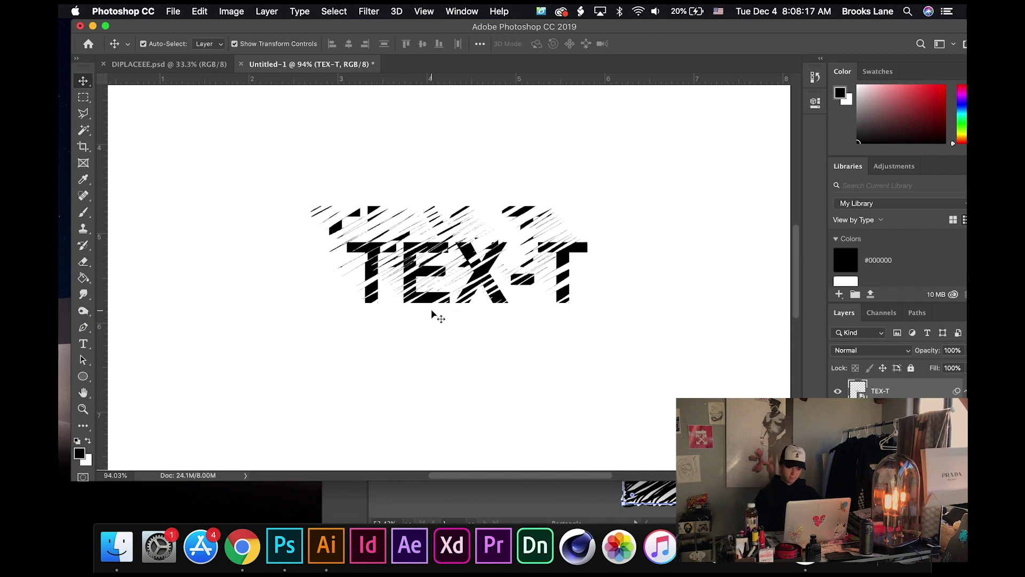
scroll(432, 309, down, 3)
key(super+z)
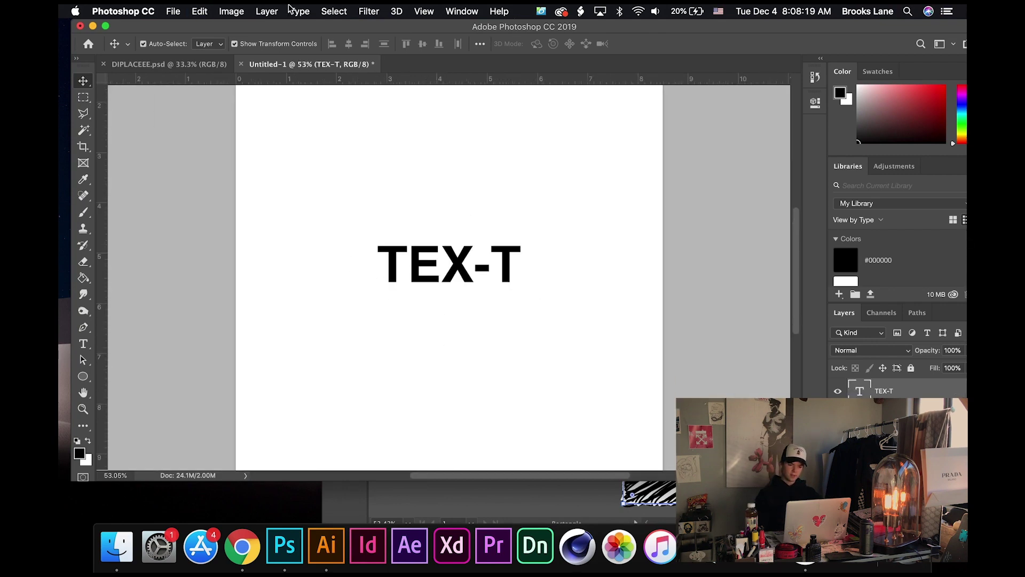
Start the Displace filter on the TEX-T layer again, accepting conversion of the type layer to a smart object.
click(369, 11)
mouse_move(393, 188)
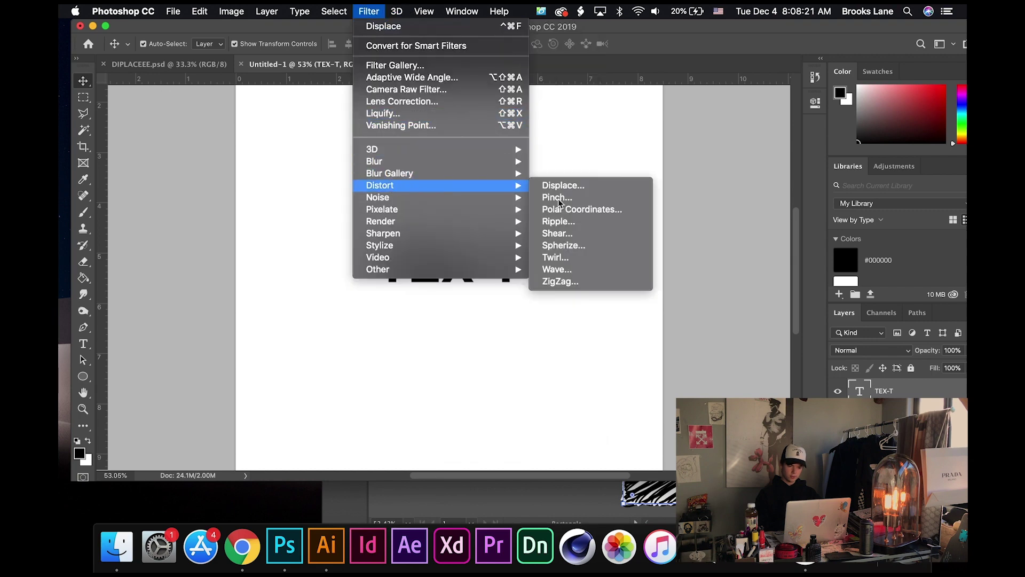
click(599, 187)
click(591, 198)
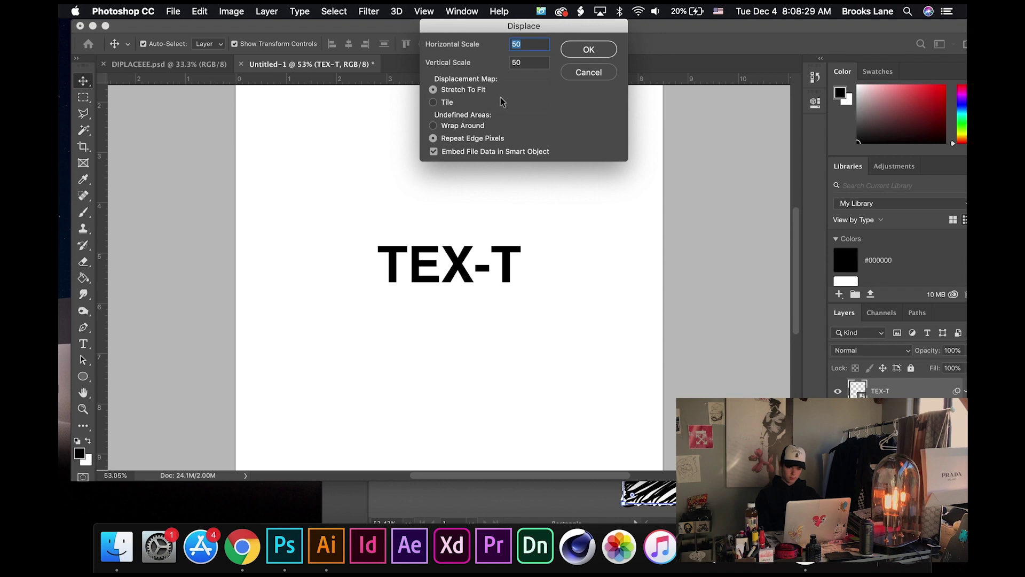
Set the horizontal displacement scale to 10 and apply DIPLACEEE.psd as the displacement map.
text(10)
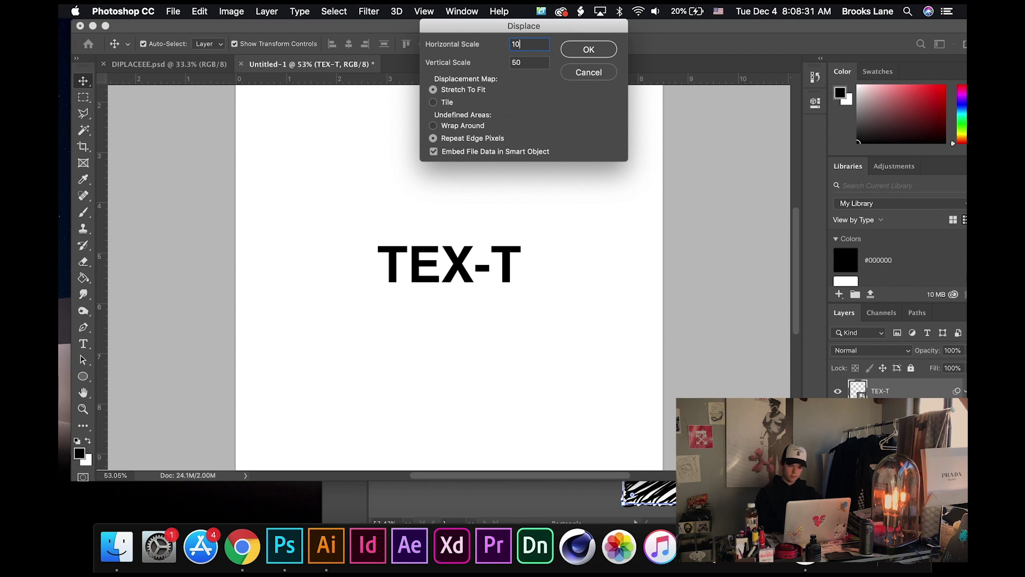
click(532, 62)
key(Return)
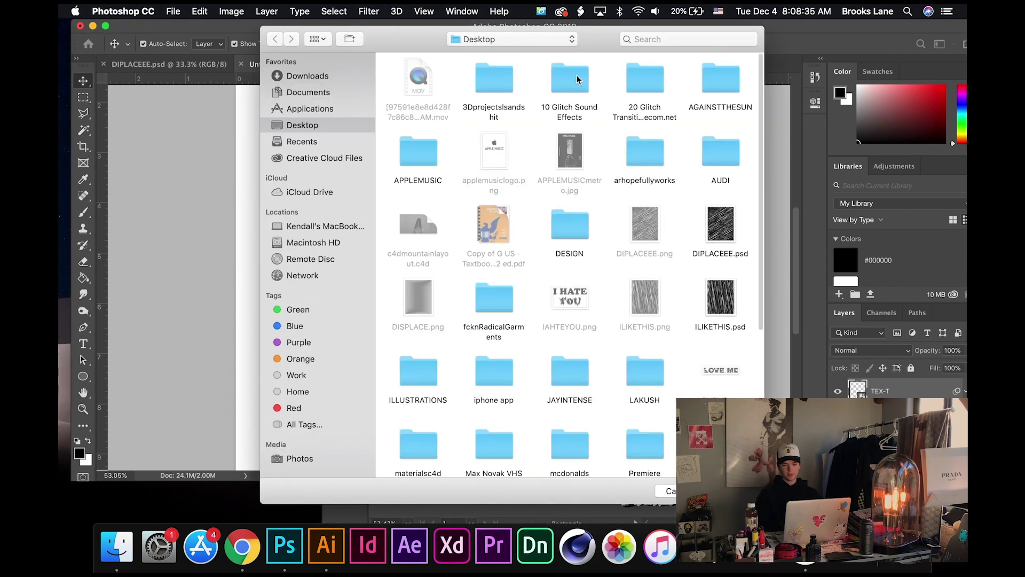
click(720, 224)
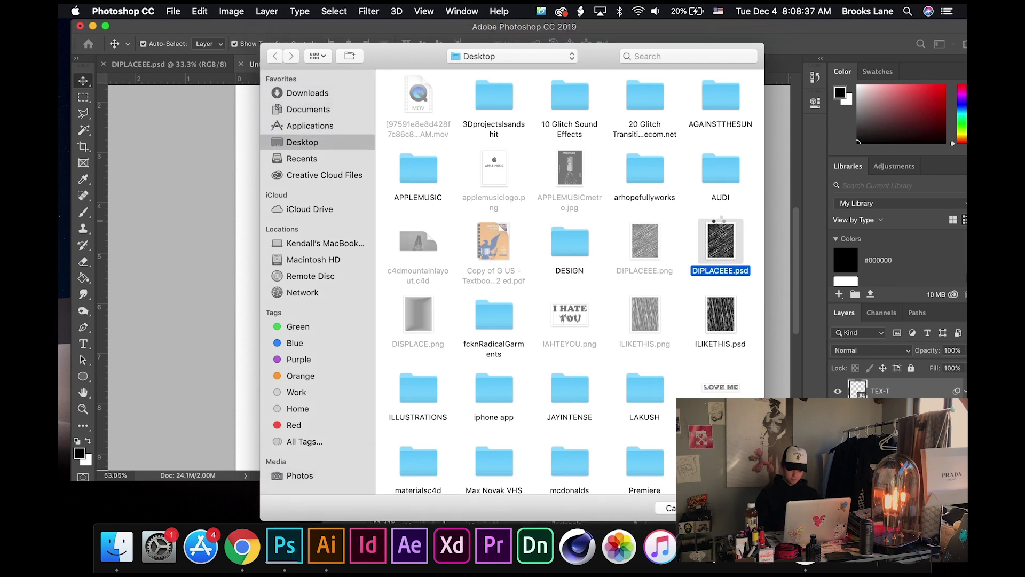
double_click(720, 223)
key(super+0)
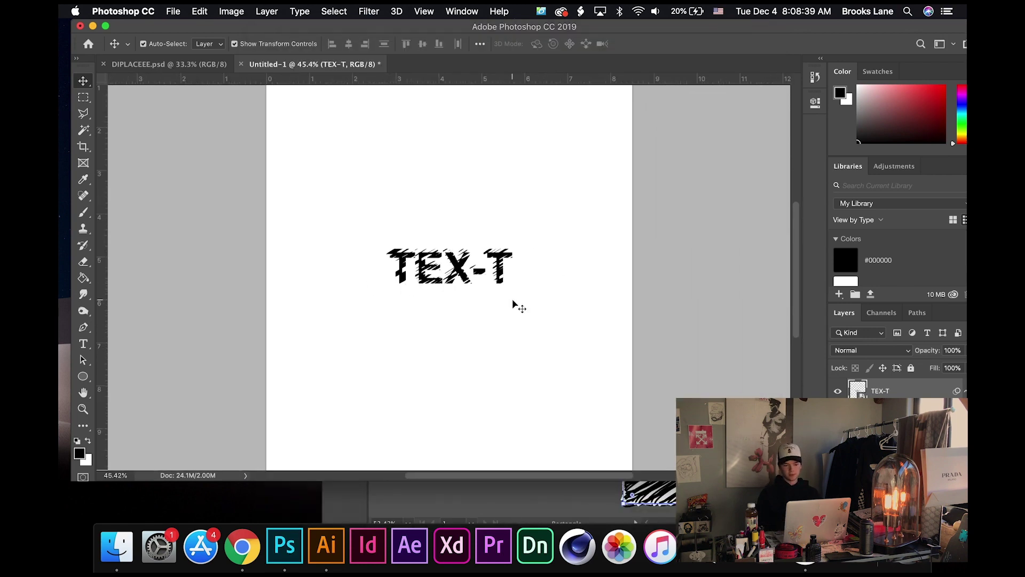
Choose Glass Houses Regular as the font for a new piece of text.
scroll(514, 305, up, 10)
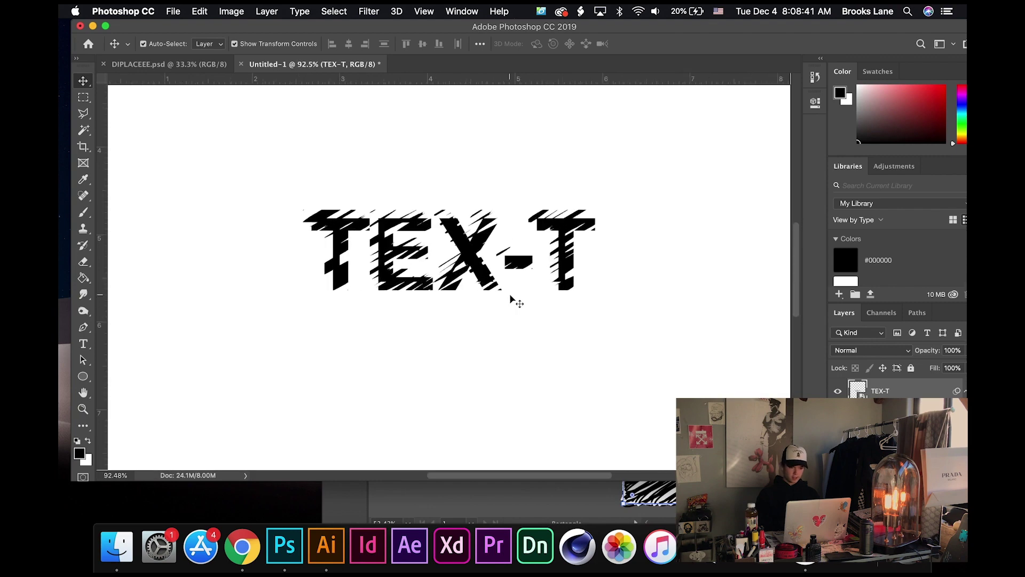
scroll(217, 270, left, 5)
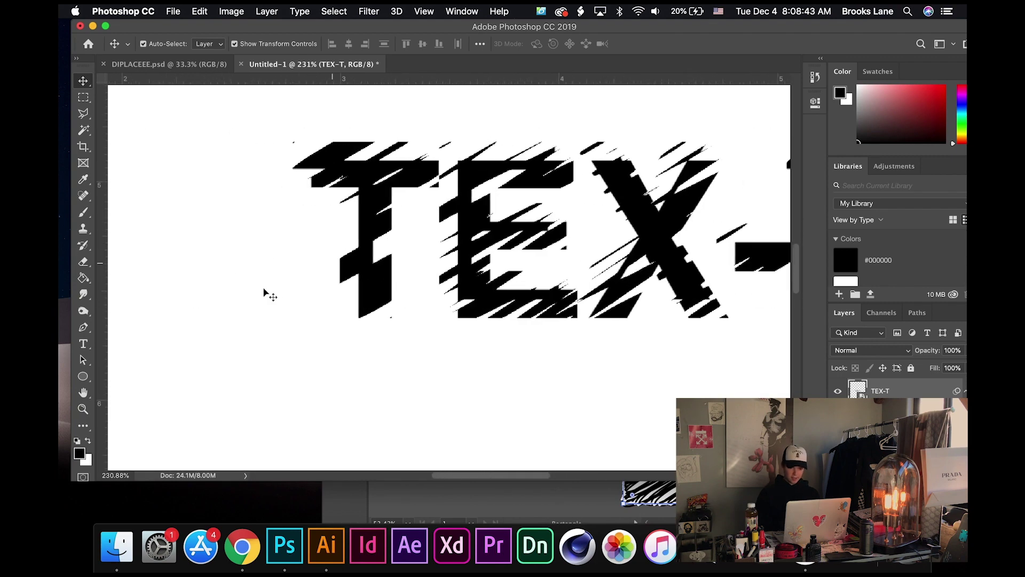
scroll(614, 205, down, 5)
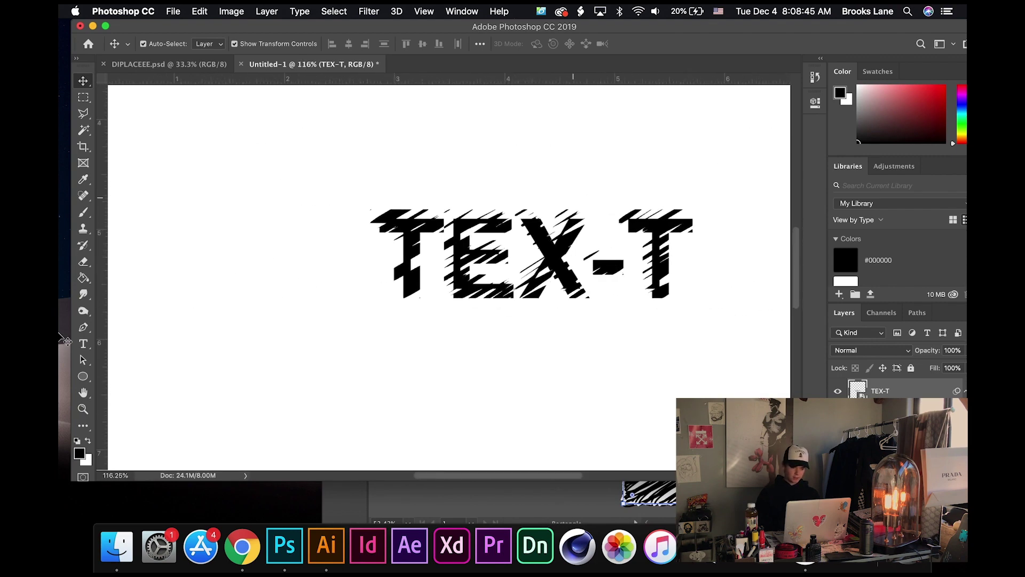
click(83, 344)
scroll(414, 355, down, 3)
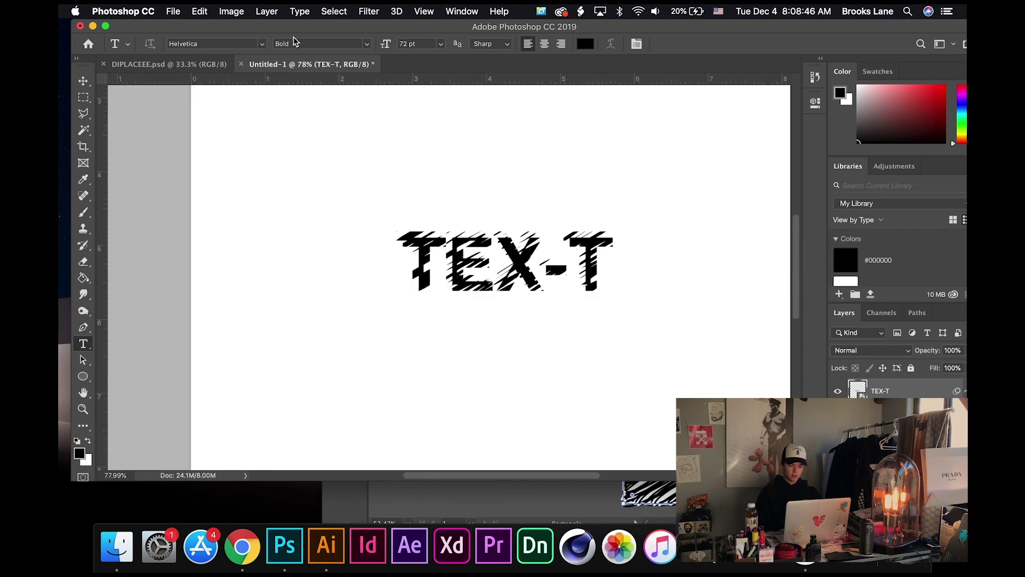
click(232, 43)
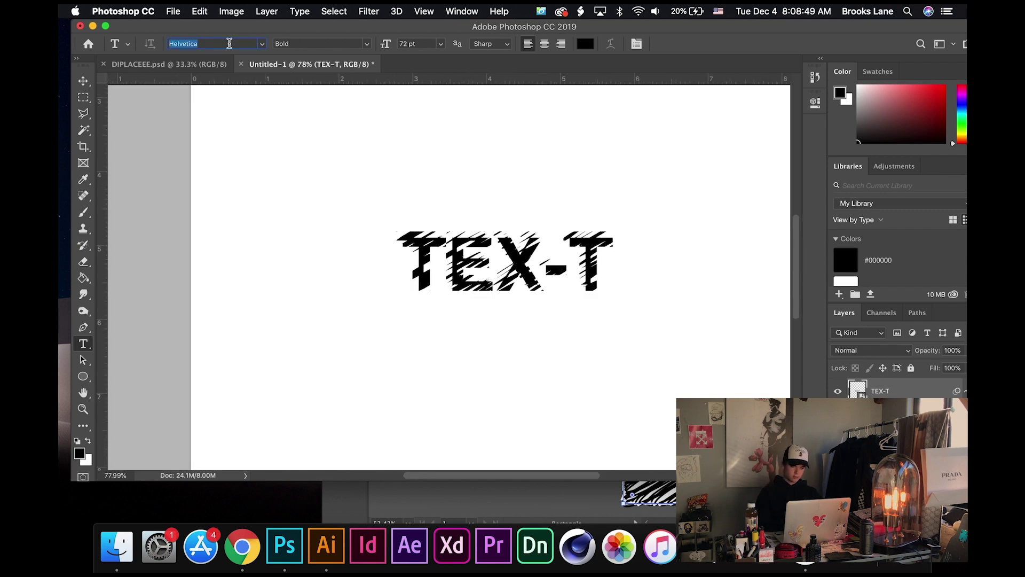
text(glass)
click(222, 79)
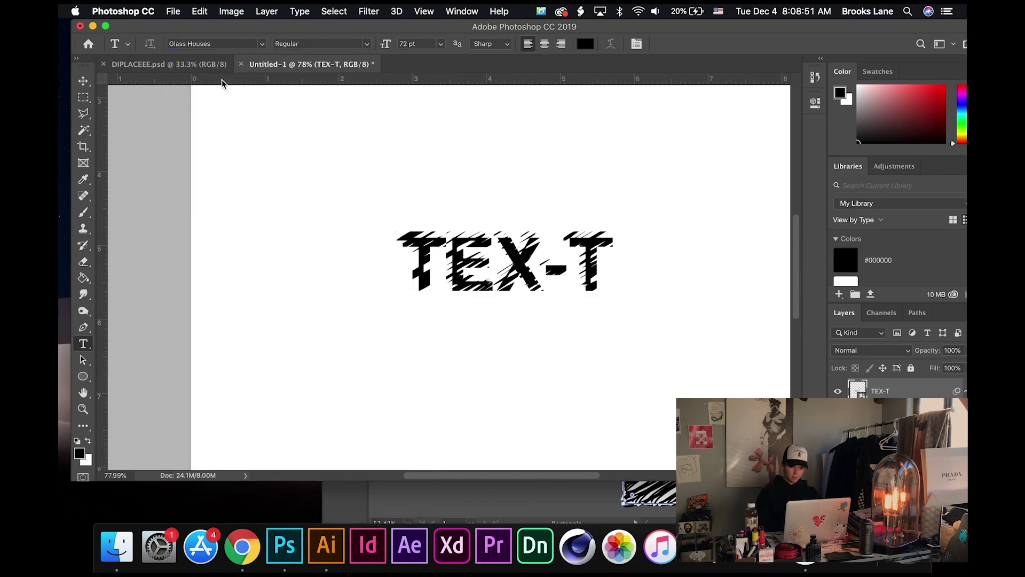
Add the text GLASS in Glass Houses below the TEX-T lettering and finish editing the text.
scroll(304, 196, down, 5)
click(390, 204)
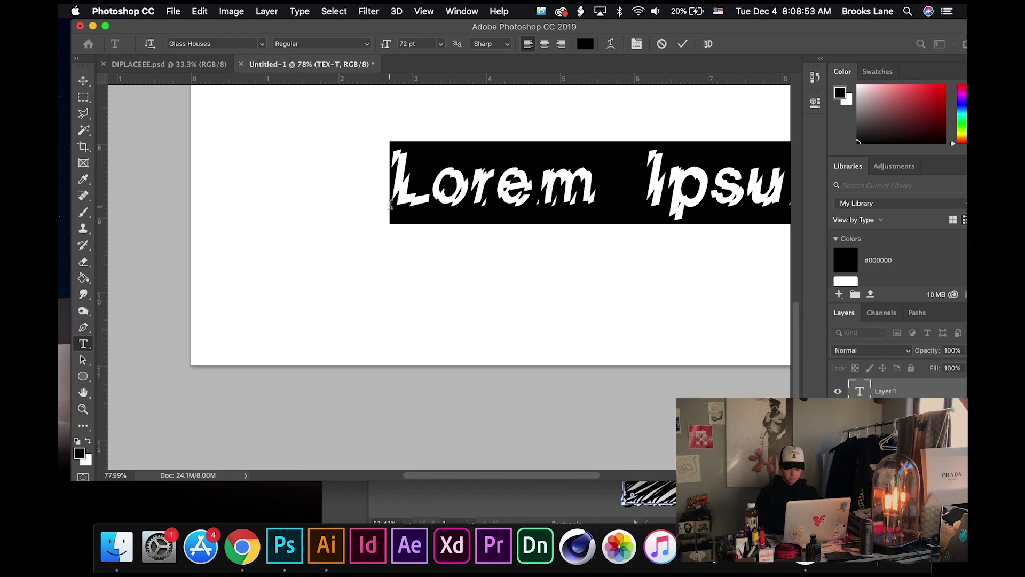
text(GLASS)
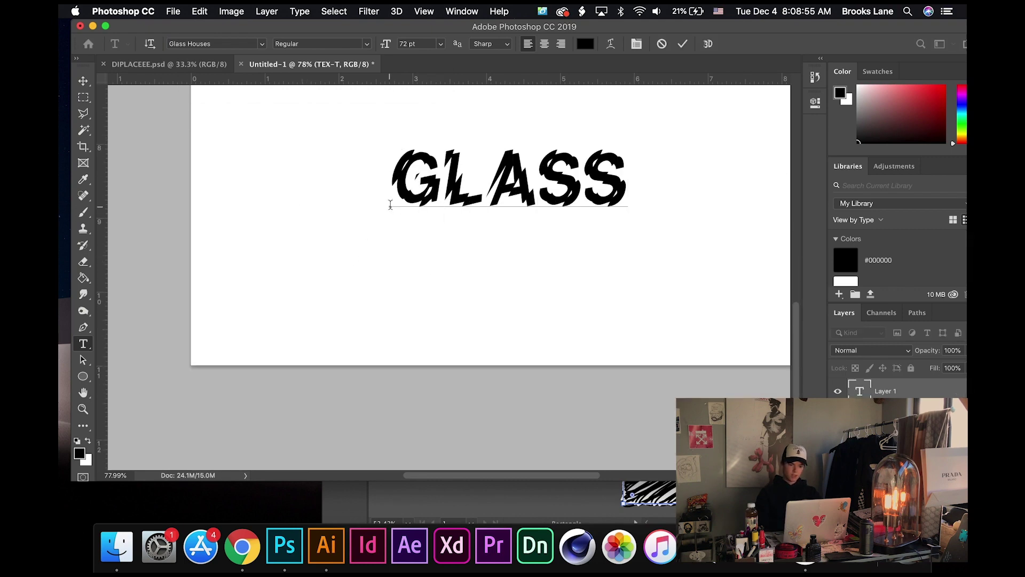
scroll(390, 204, down, 3)
key(Escape)
key(v)
Compare the displaced TEX-T lettering with the GLASS text, both up close and within the whole page.
scroll(292, 230, up, 5)
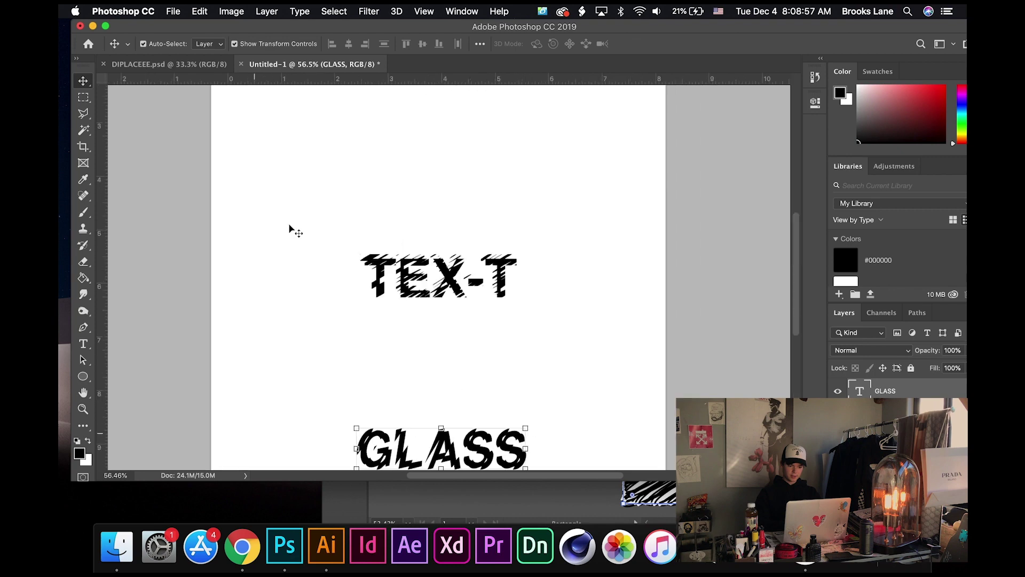
scroll(289, 227, down, 3)
scroll(289, 228, left, 1)
key(super+apostrophe)
key(super+apostrophe)
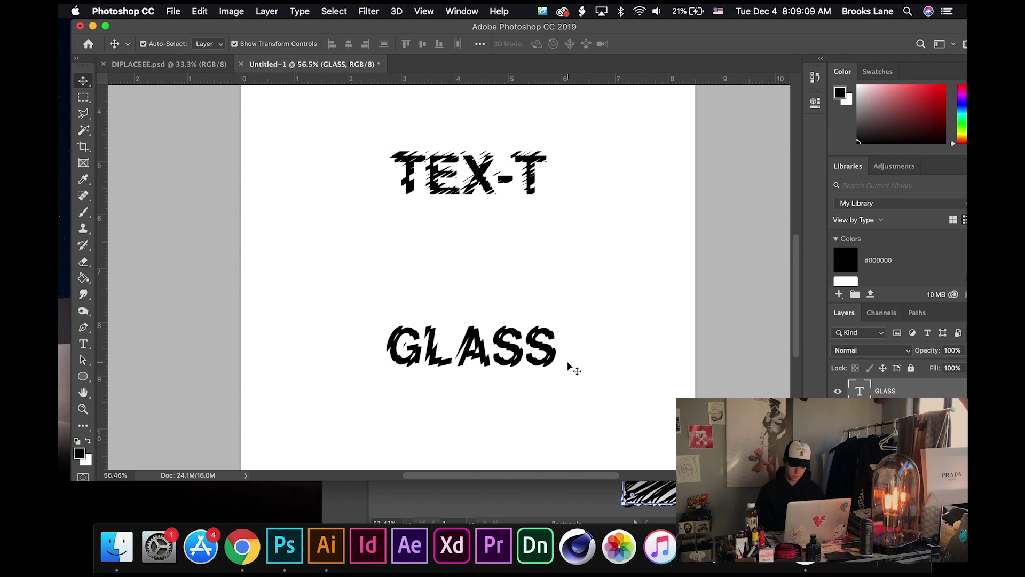
scroll(486, 329, up, 2)
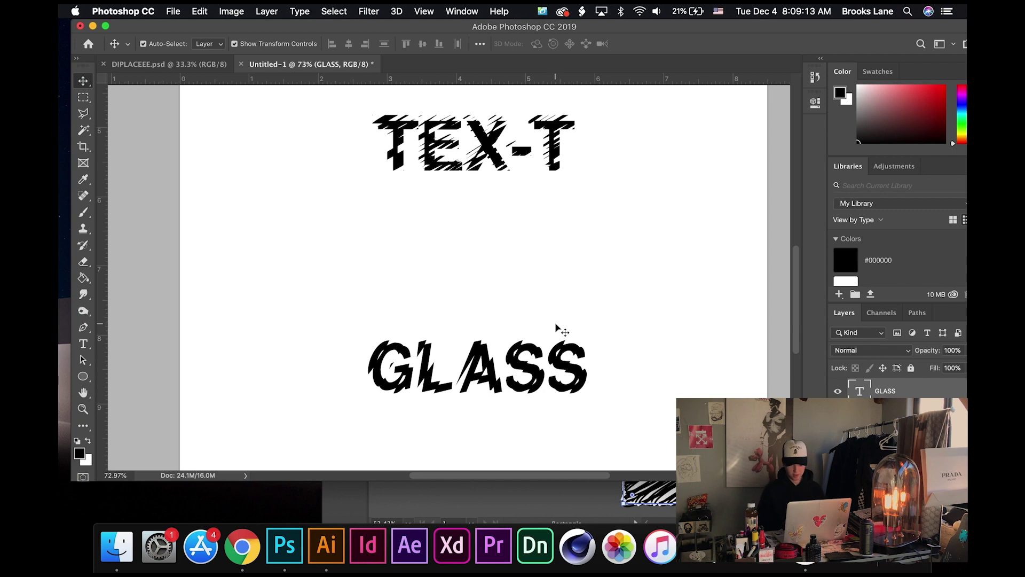
scroll(555, 322, up, 5)
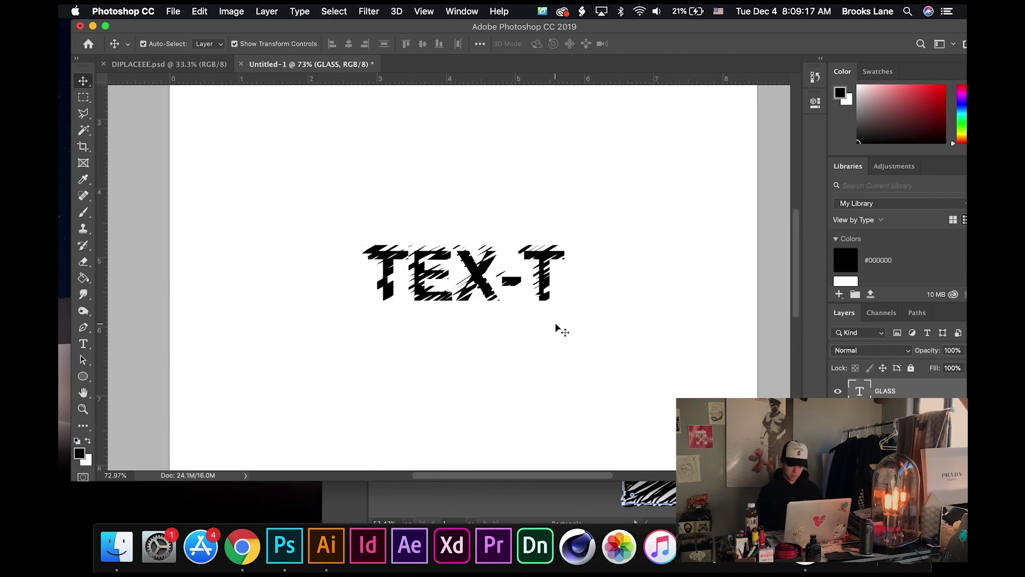
scroll(556, 326, down, 3)
scroll(556, 325, up, 3)
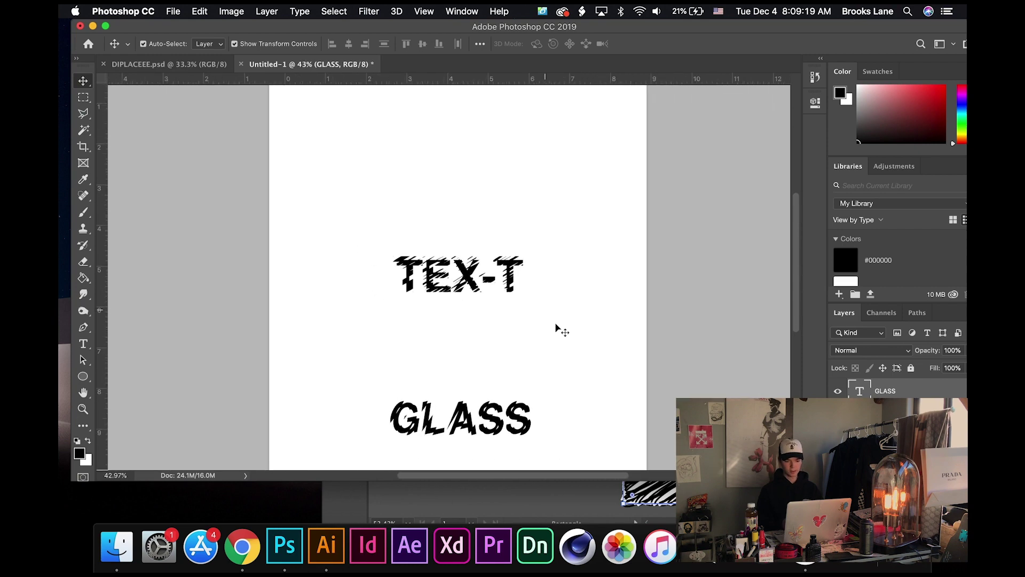
scroll(556, 328, up, 1)
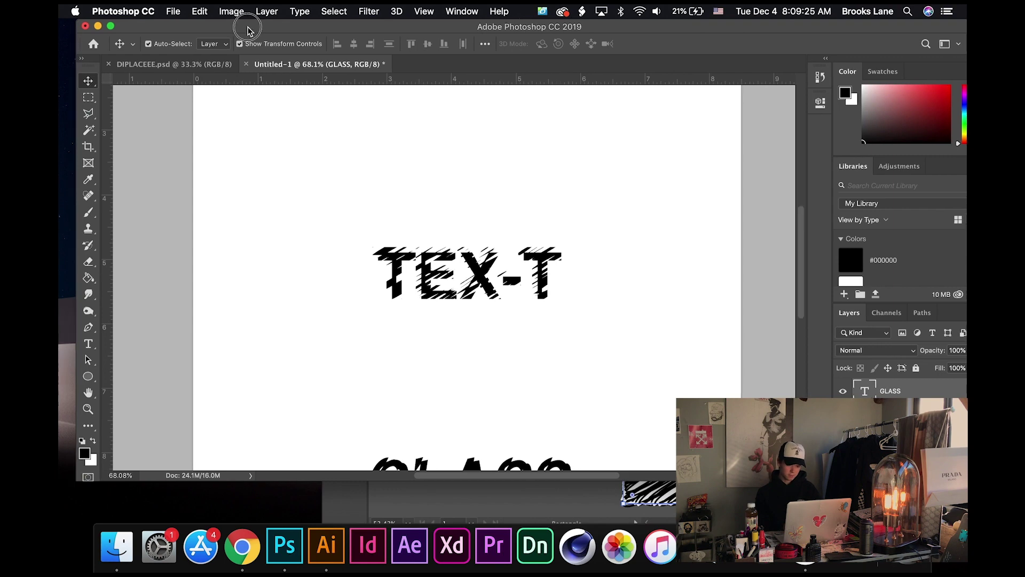
scroll(311, 203, down, 3)
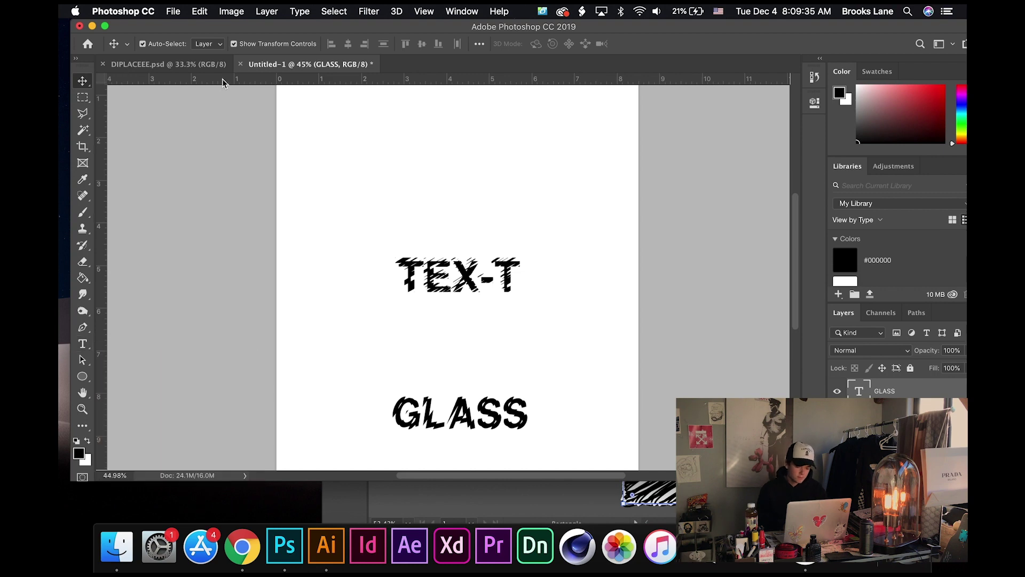
mouse_move(237, 23)
mouse_down()
mouse_move(267, 25)
mouse_move(230, 24)
mouse_up()
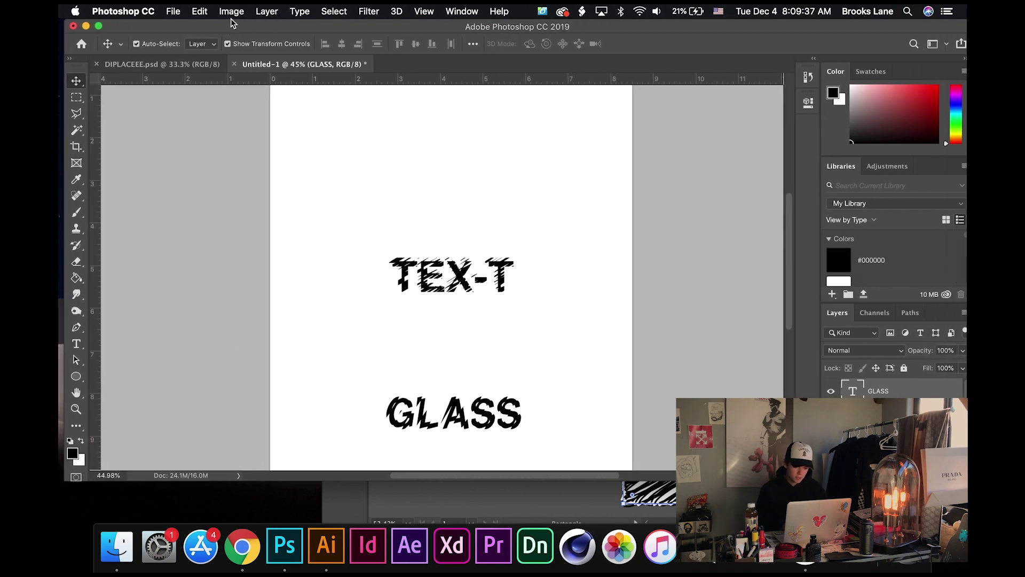
key(super+minus)
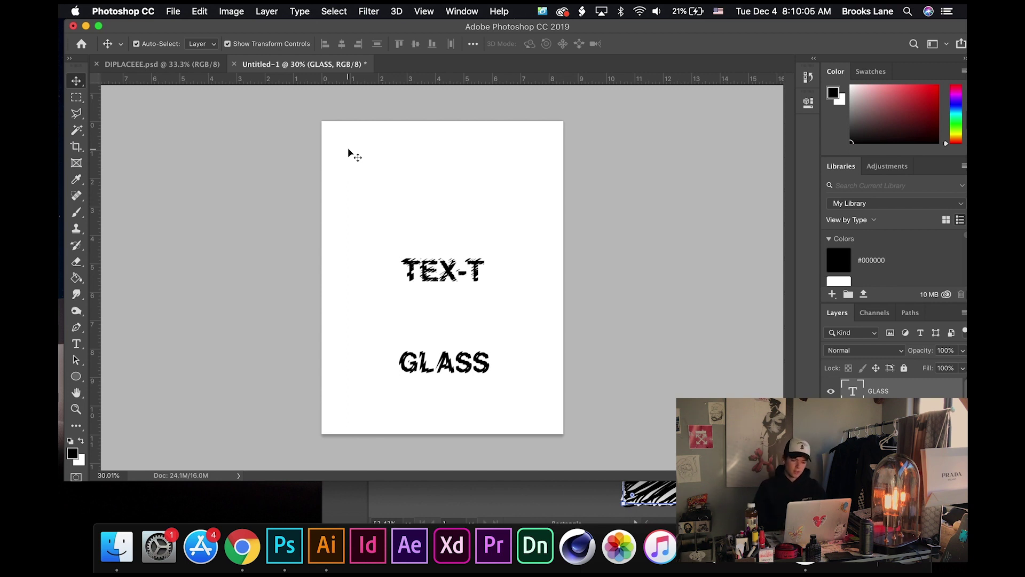
scroll(347, 147, down, 3)
scroll(347, 148, up, 4)
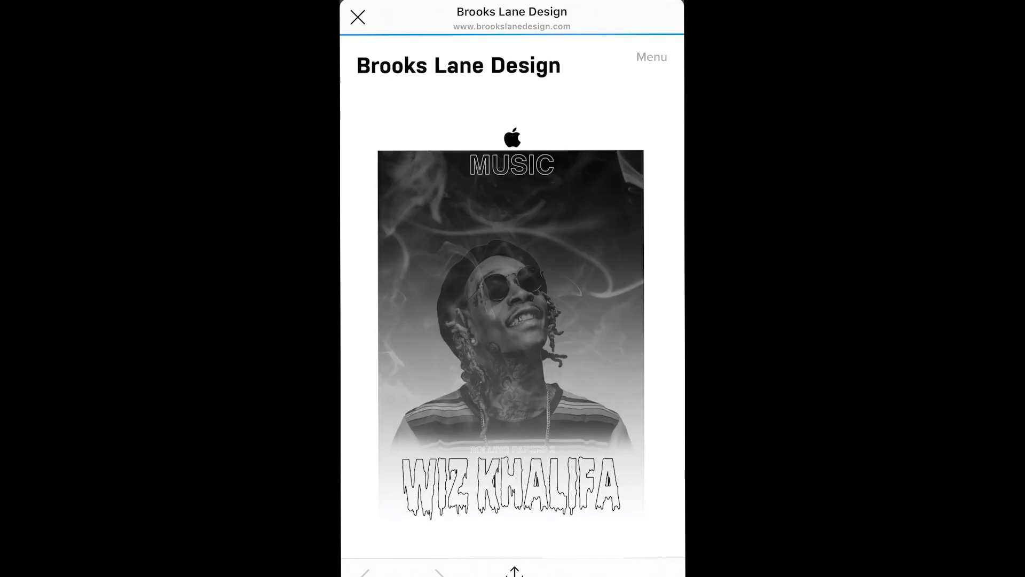
Look through the graphic design projects on the designer's portfolio website in the mobile browser.
scroll(512, 304, down, 20)
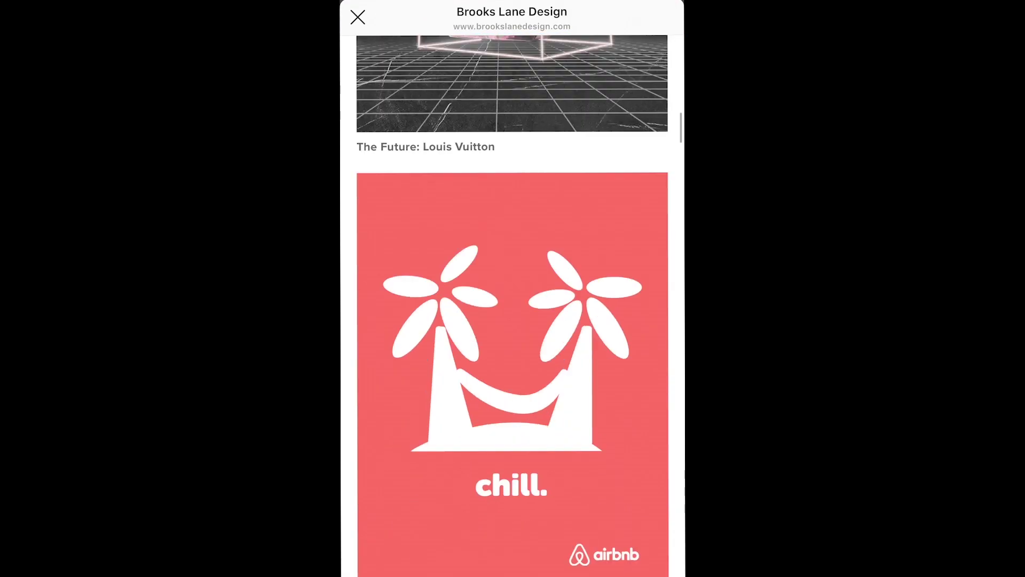
scroll(513, 304, down, 20)
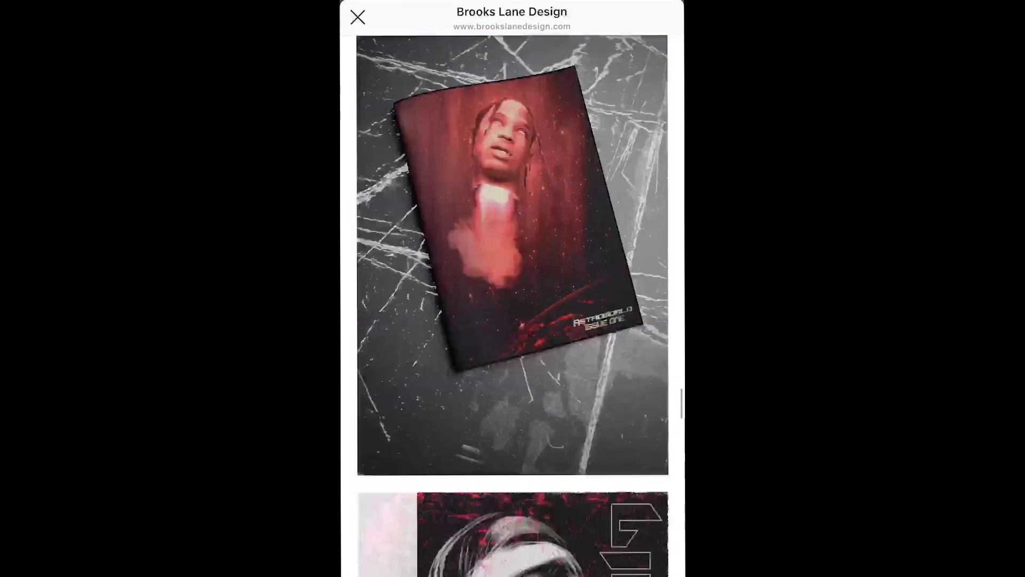
scroll(512, 304, down, 20)
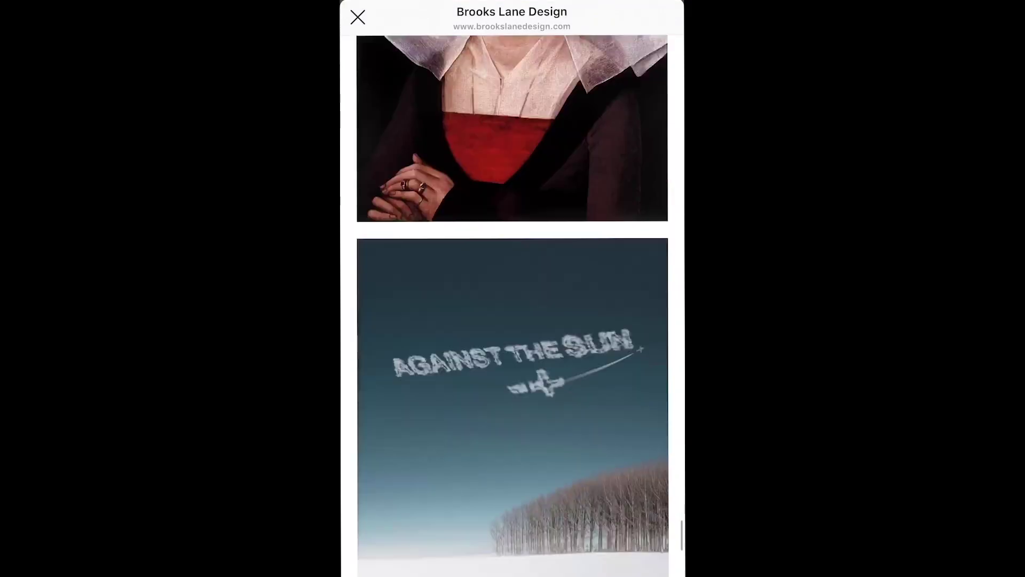
scroll(512, 304, up, 20)
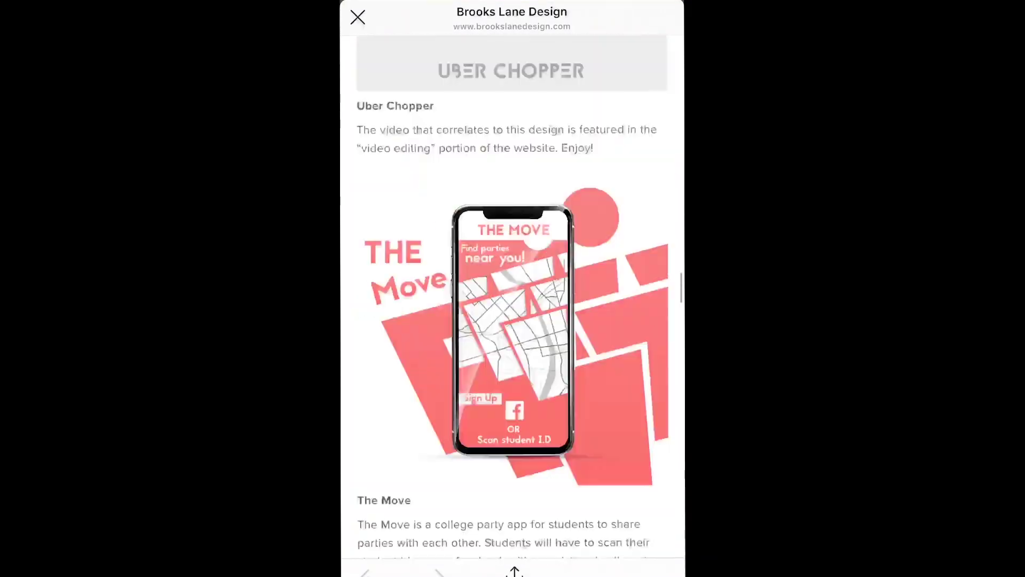
Open the Illustration page of the portfolio website and look through its drawings.
click(651, 56)
click(512, 167)
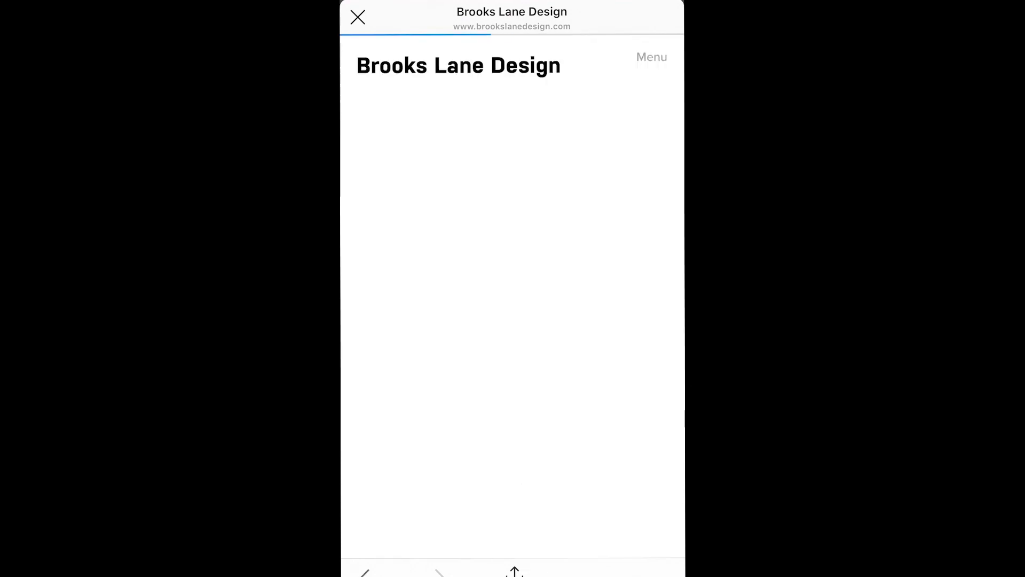
scroll(512, 304, down, 10)
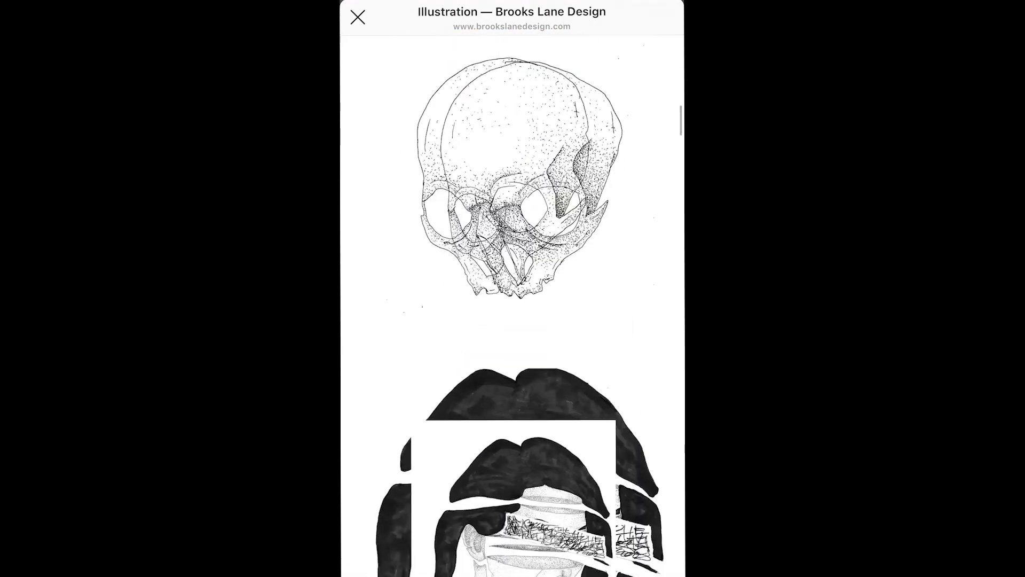
scroll(512, 304, down, 15)
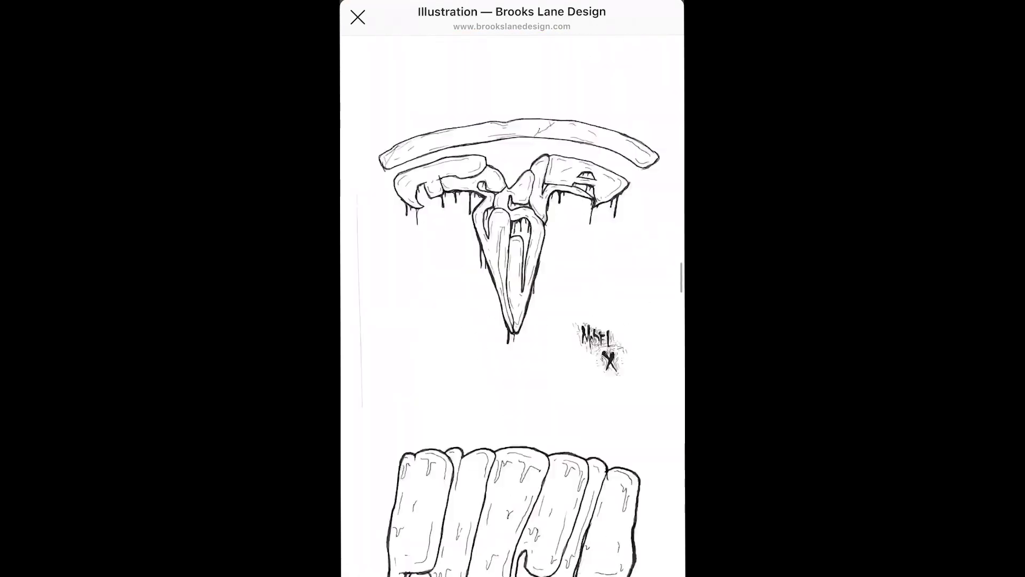
scroll(512, 304, down, 10)
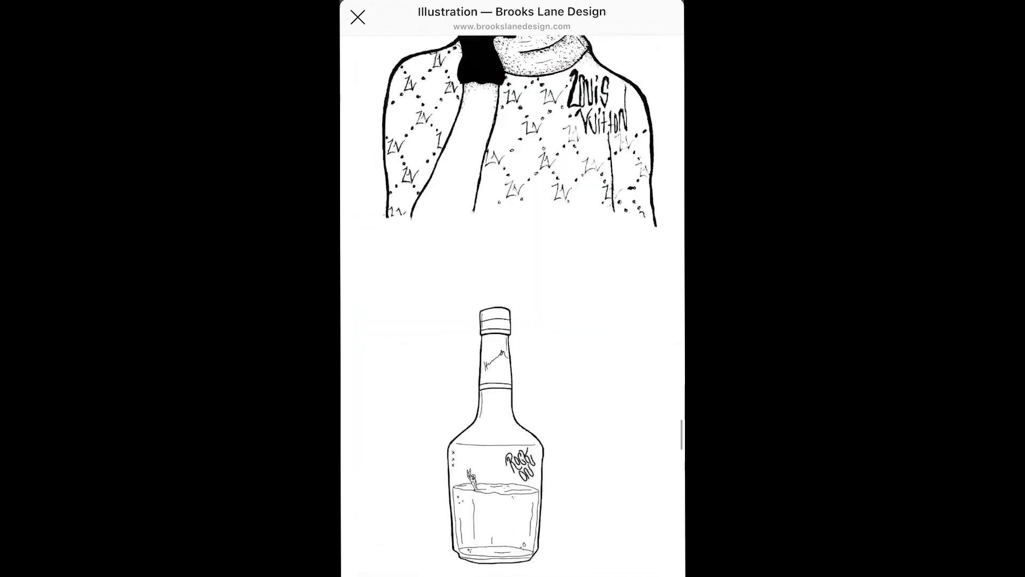
scroll(512, 305, down, 15)
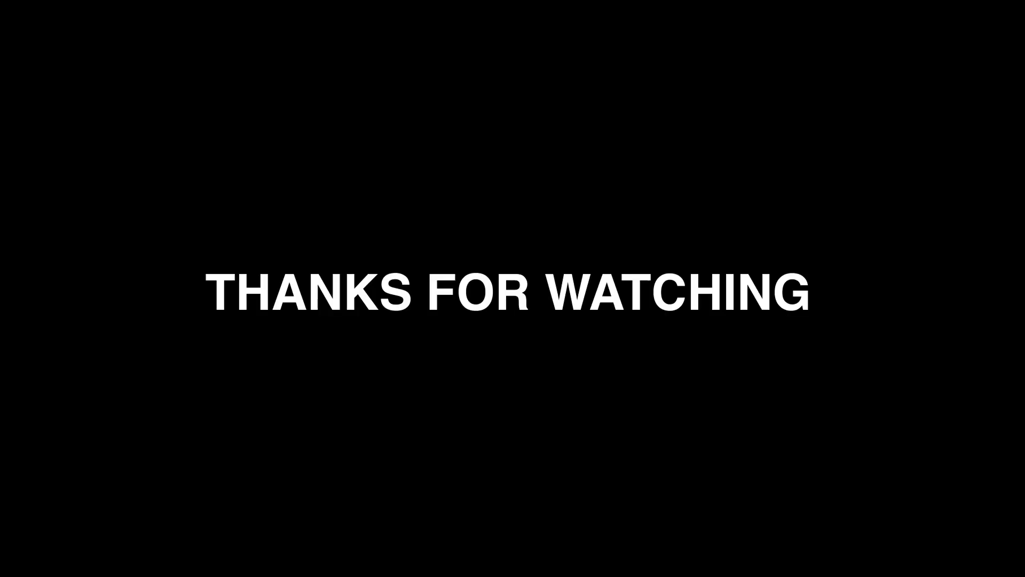